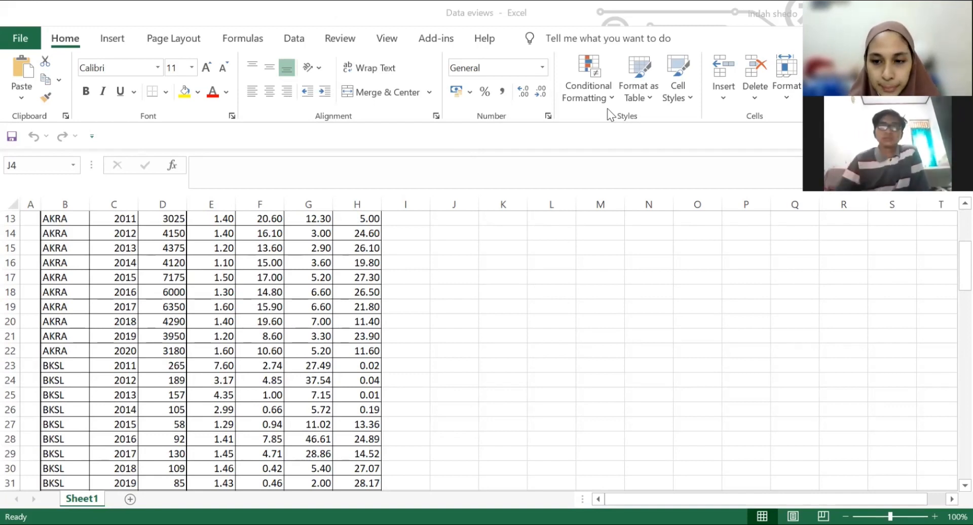
Step: Switch to EViews and start a new workfile with a Balanced Panel structure and Annual frequency
key("alt+Tab")
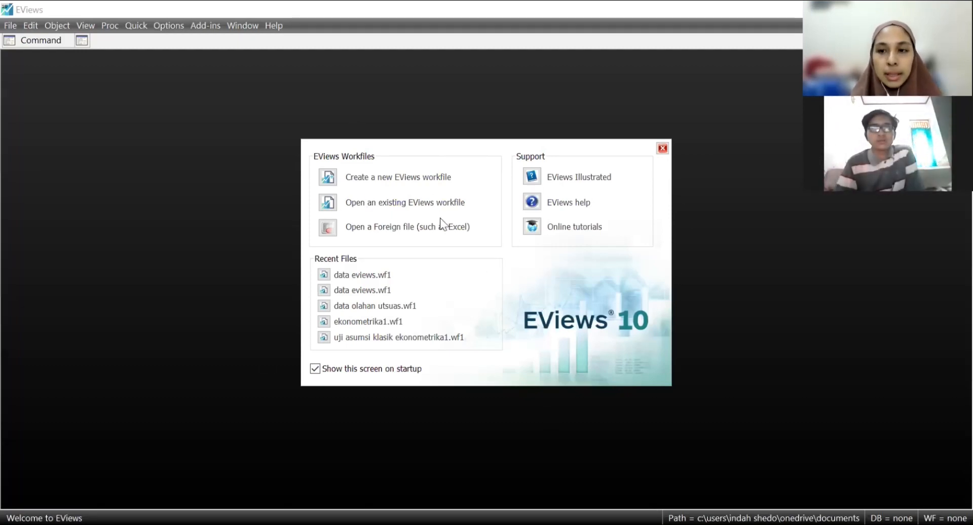
left_click(377, 178)
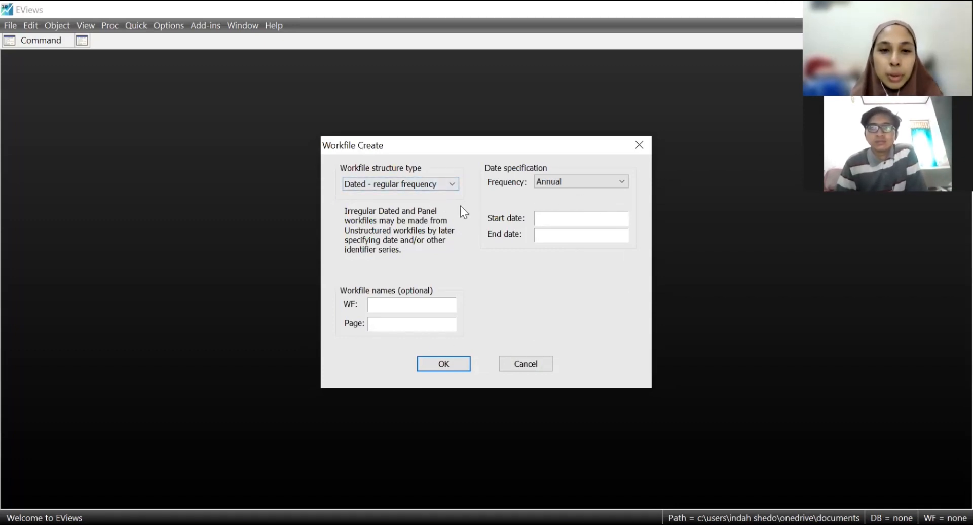
left_click(397, 184)
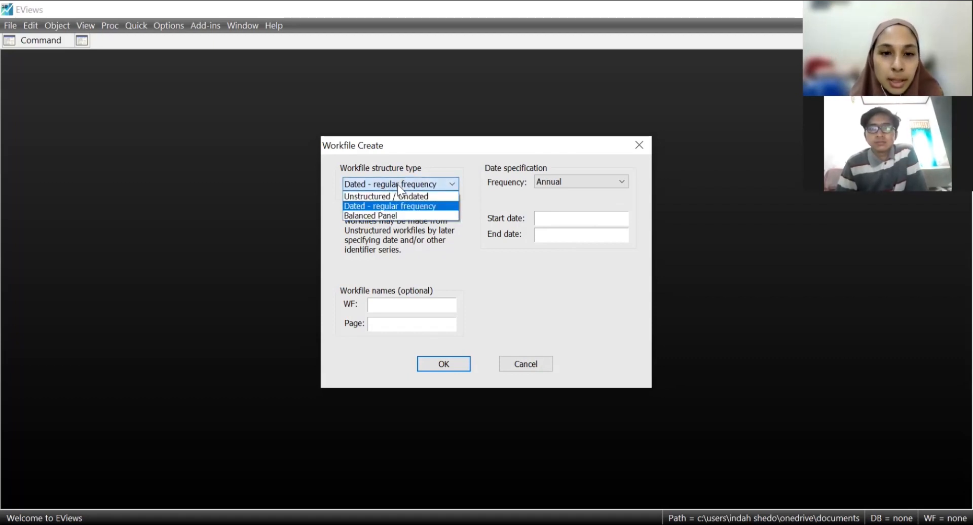
left_click(414, 215)
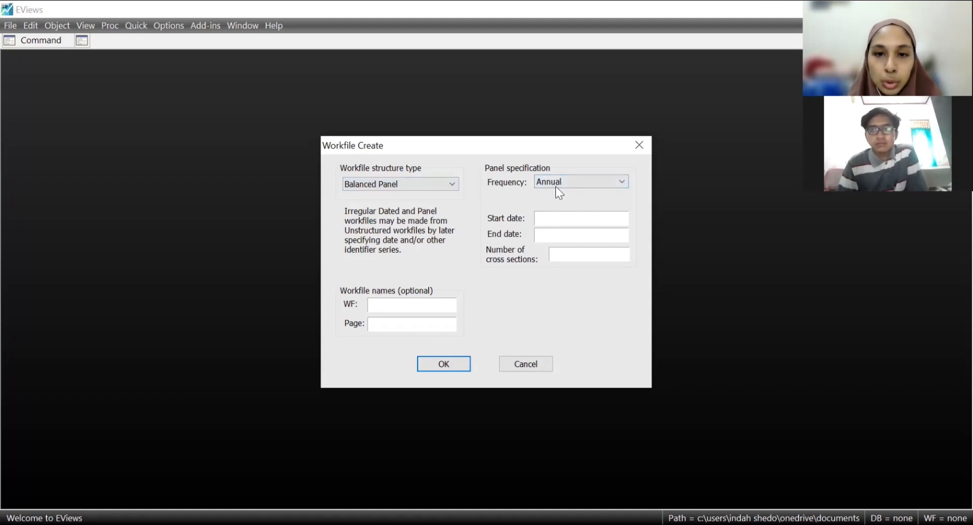
left_click(573, 181)
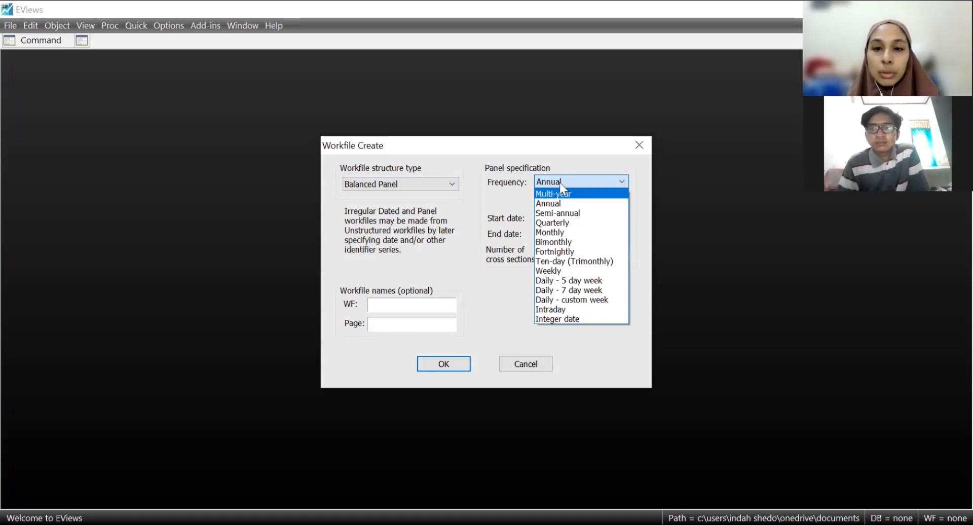
left_click(573, 204)
Step: Create the workfile named dataeviews with start date 2011, end date 2020 and 10 cross sections, and move its window toward the workspace centre
left_click(574, 213)
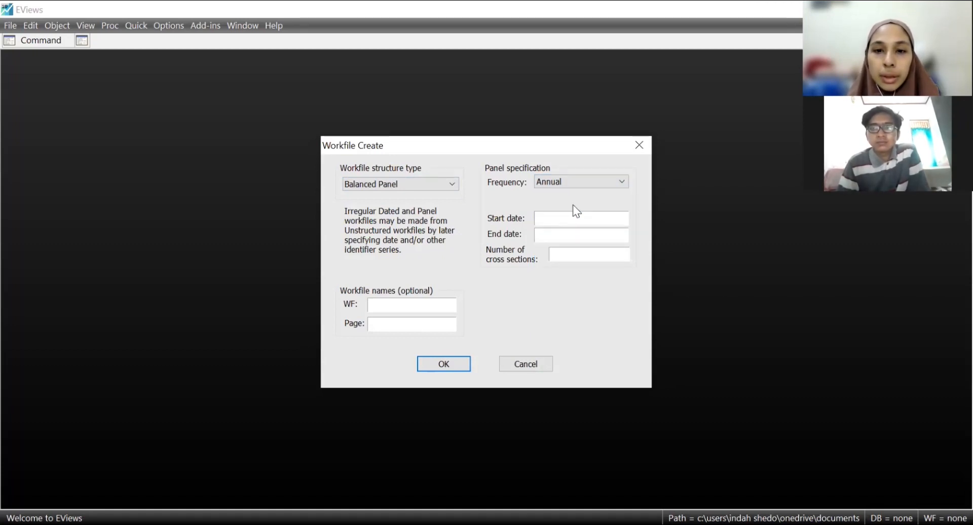
type("2011")
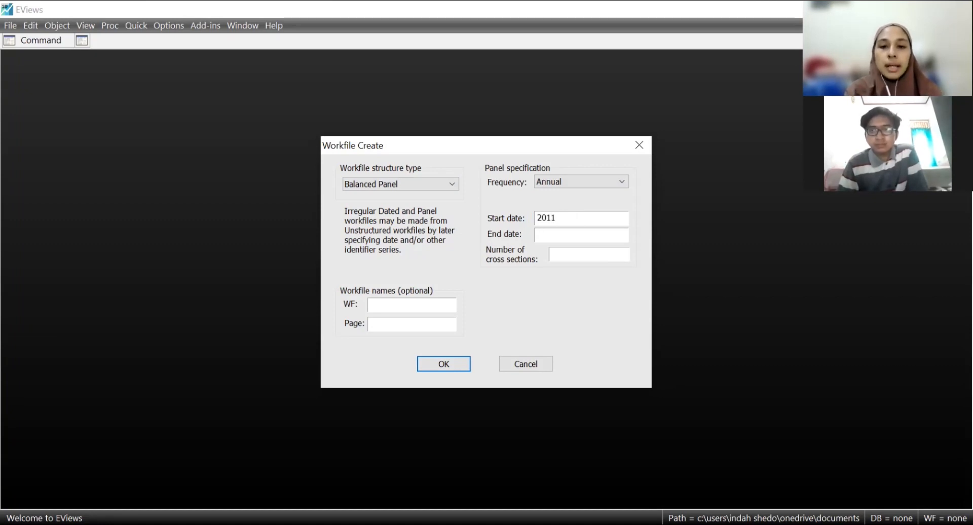
type("2020")
key("Tab")
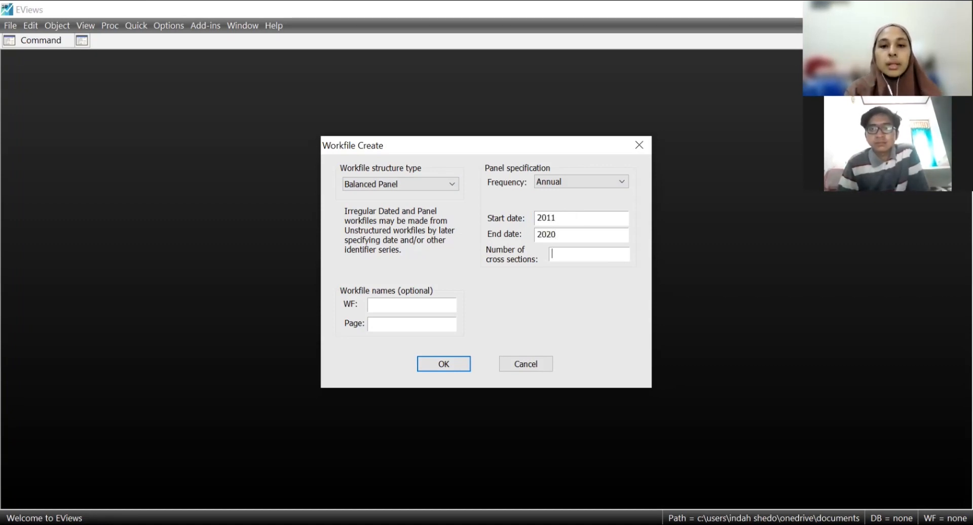
type("10")
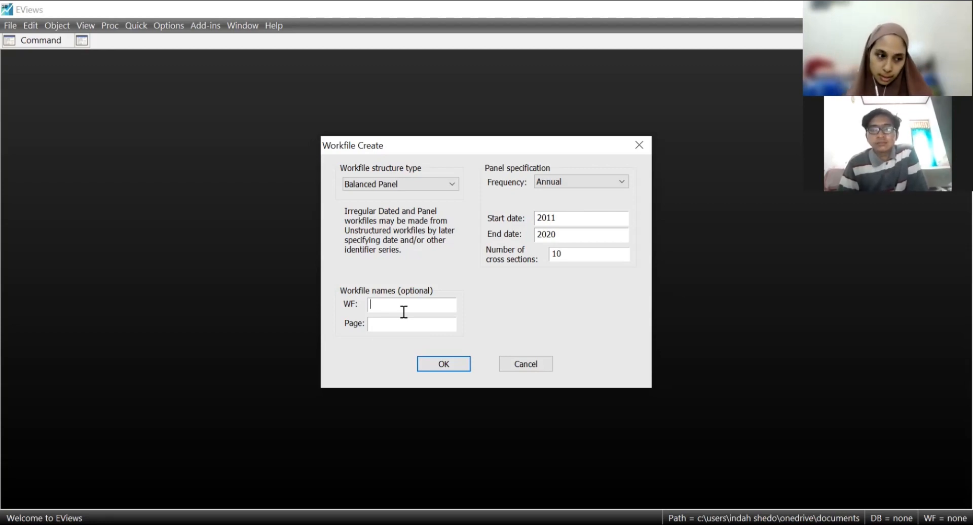
type("dataeviews")
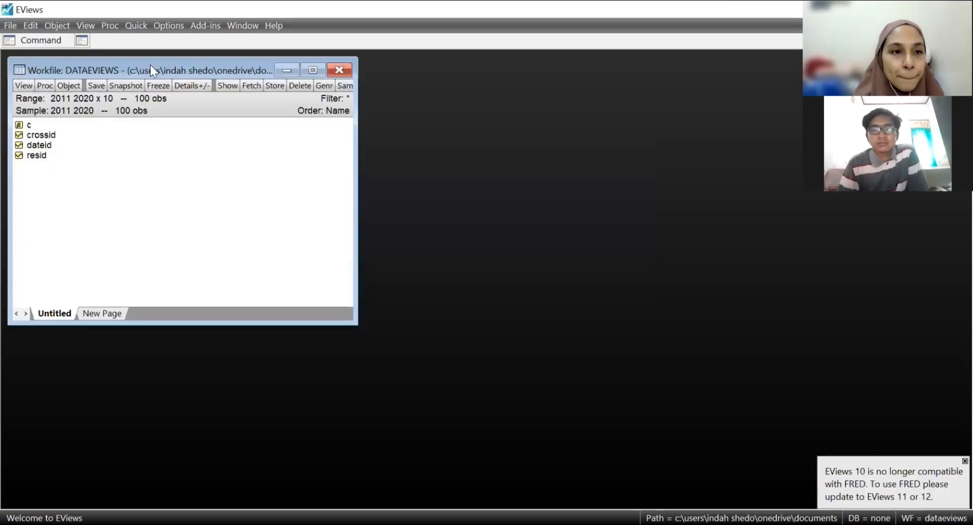
left_click_drag(151, 69, 233, 150)
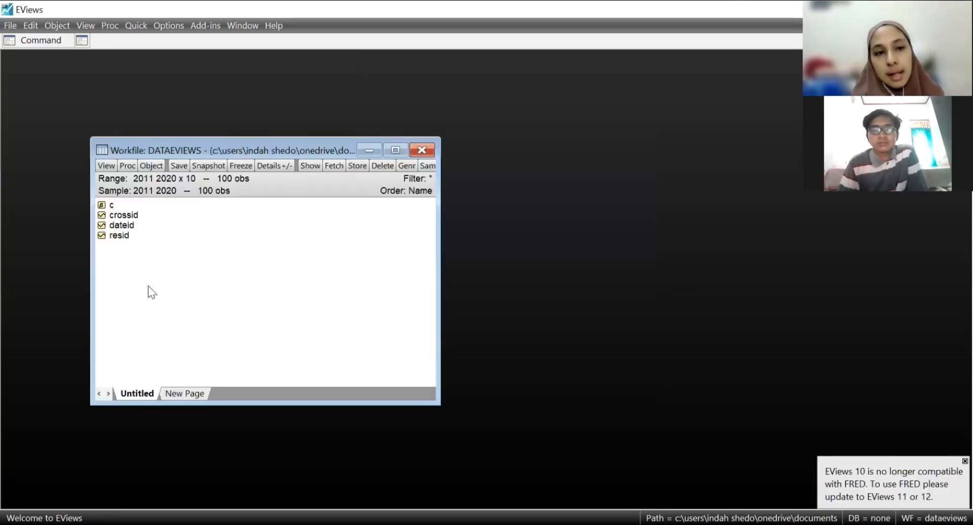
Step: Create a new Series object named y in the dataeviews workfile
left_click(147, 169)
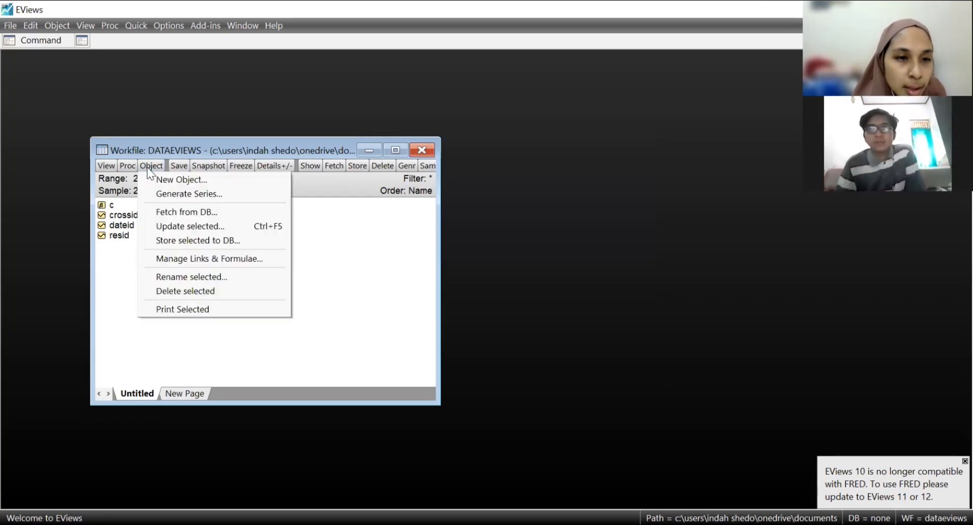
left_click(167, 181)
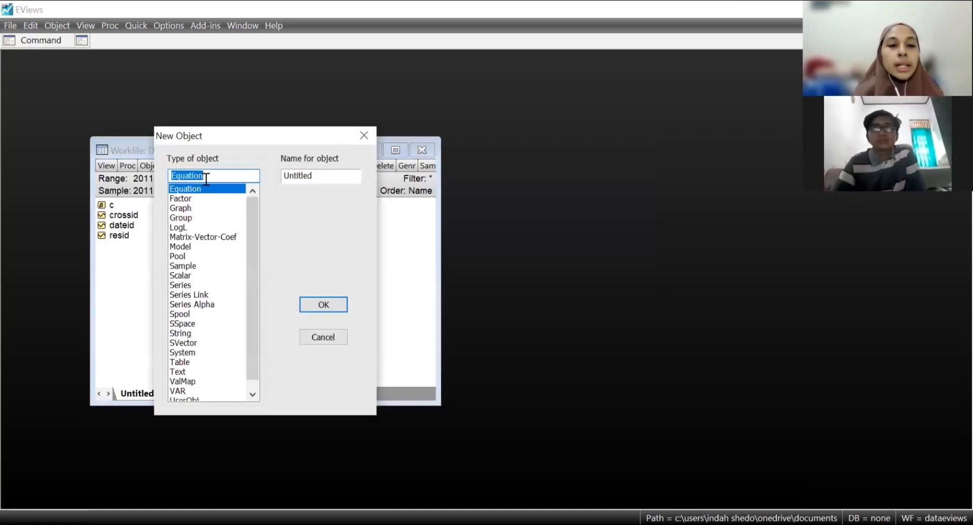
type("sereis")
key("BackSpace")
key("BackSpace")
key("BackSpace")
type("ies")
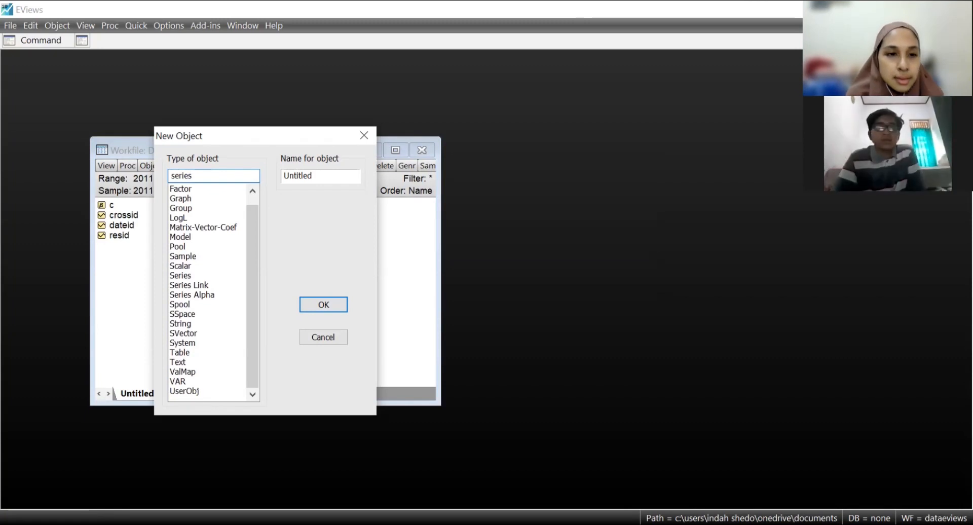
left_click(194, 279)
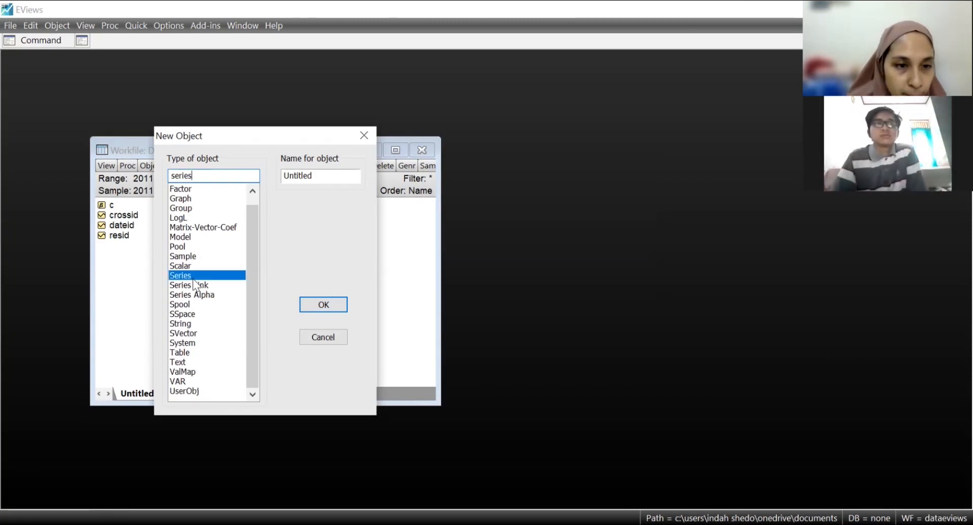
left_click(335, 174)
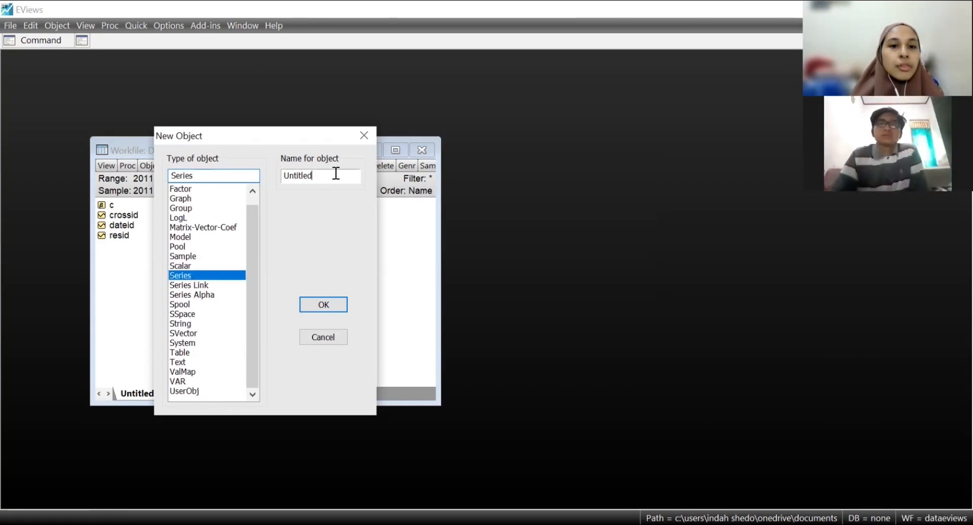
left_click_drag(335, 174, 275, 178)
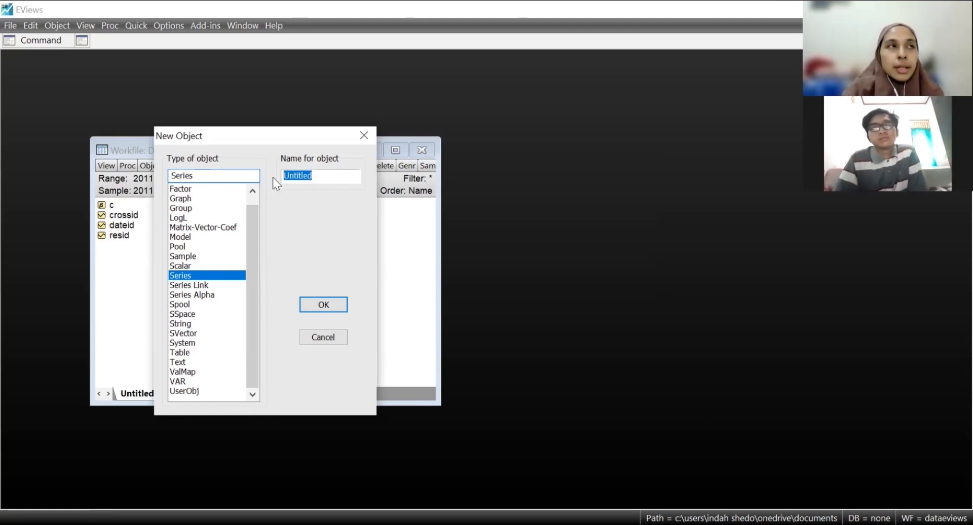
type("y")
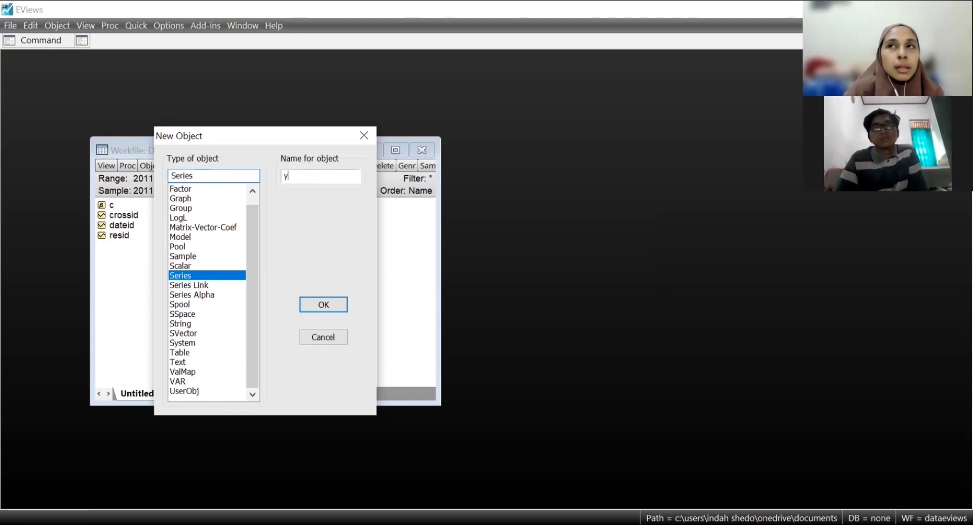
left_click(310, 307)
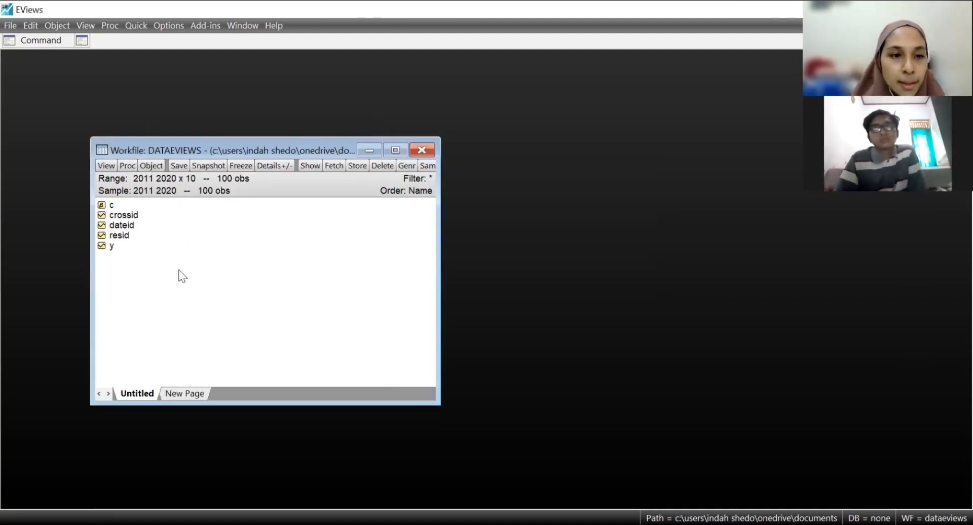
Step: Copy series y to a new series named x1
left_click(112, 247)
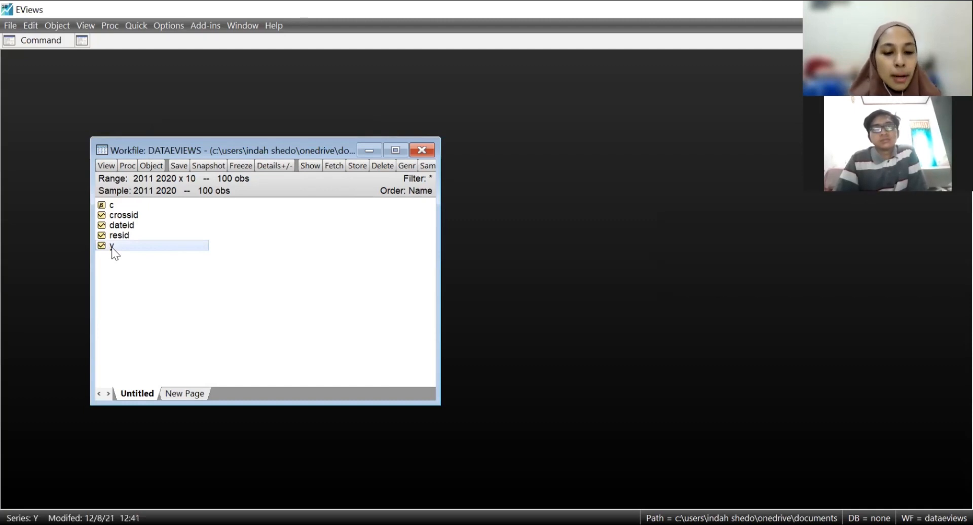
right_click(112, 248)
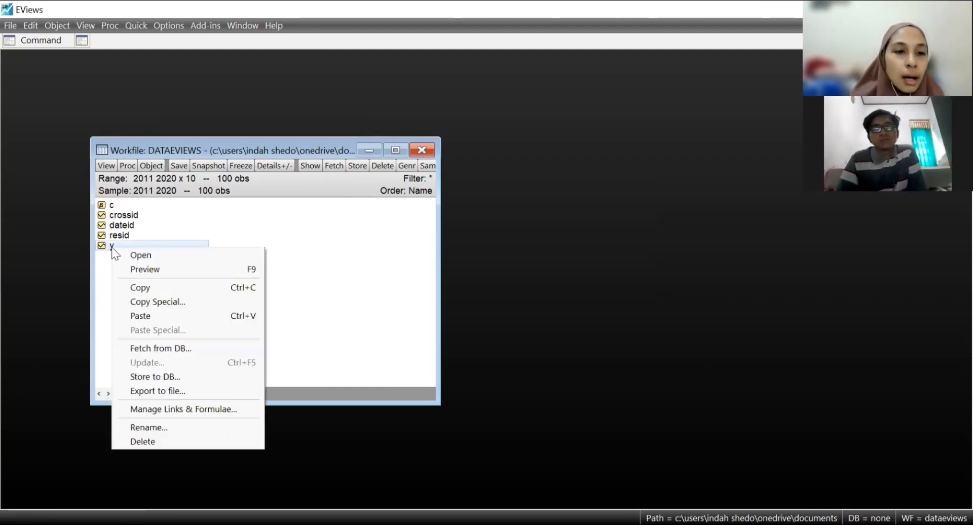
left_click(168, 288)
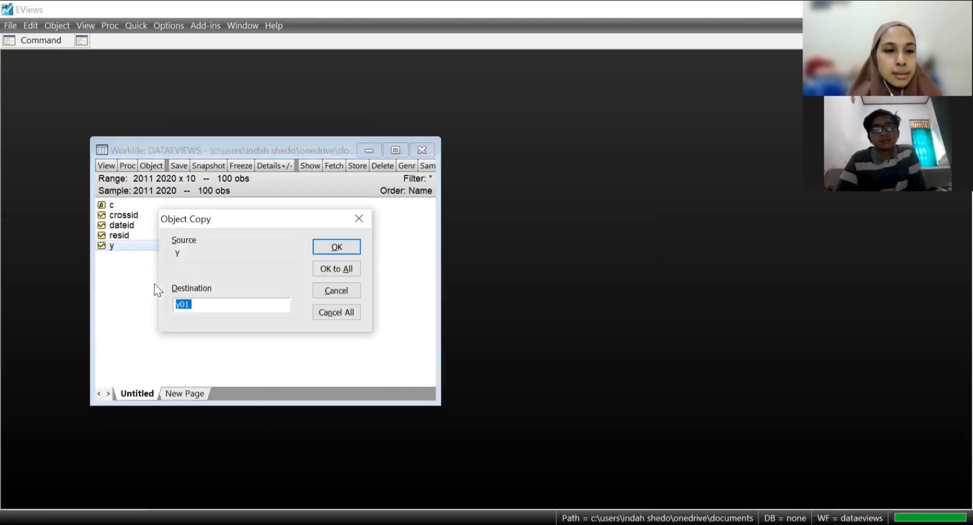
type("x1")
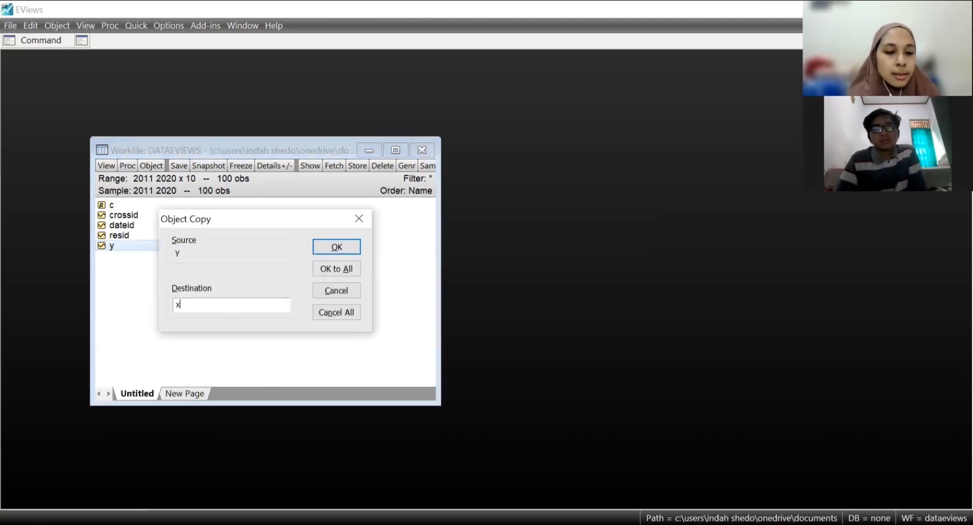
key("Return")
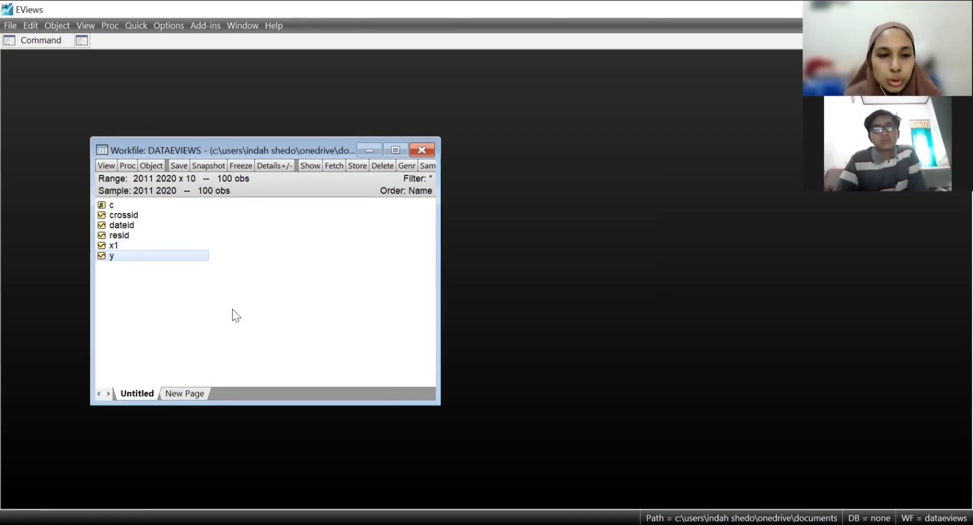
Step: Make three more copies of series y named x2, x3 and x4, and clear the selection
key("ctrl+v")
type("x2")
key("Return")
key("ctrl+v")
type("x3")
key("Return")
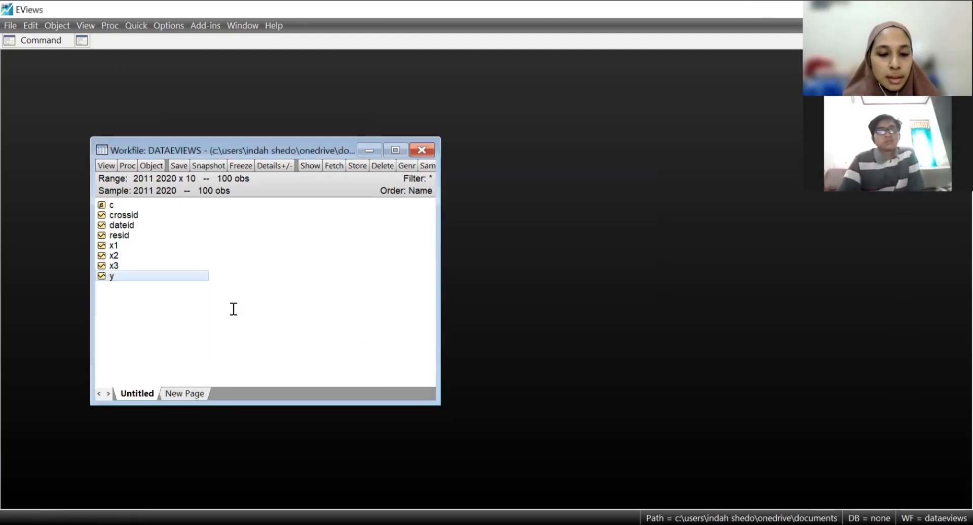
key("ctrl+v")
type("x4")
key("Return")
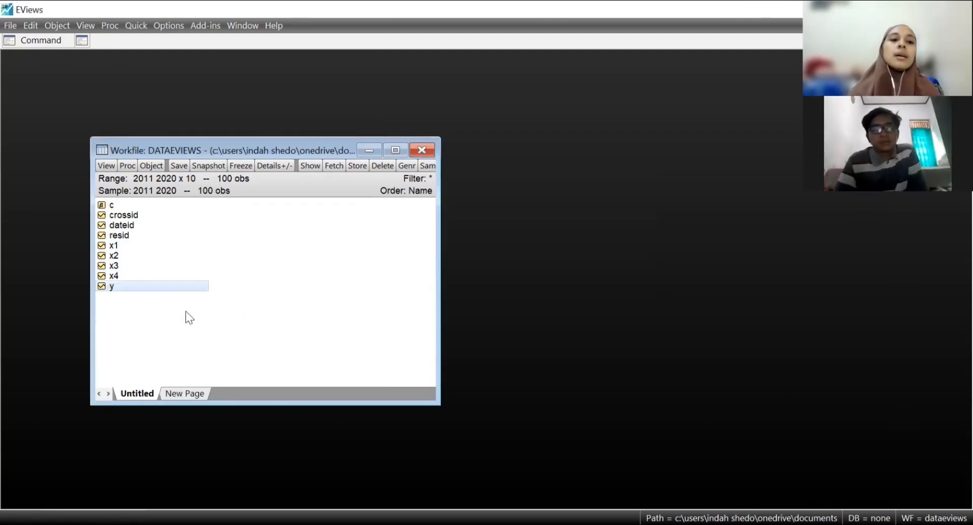
left_click(102, 317)
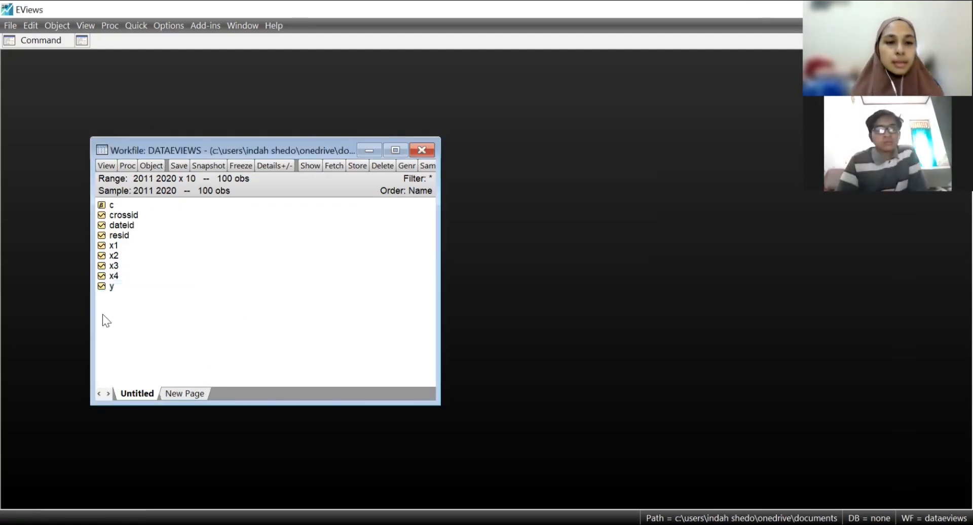
Step: Open series y, x1, x2, x3 and x4 together as a group, in that order, and reposition the group window
left_click(112, 286)
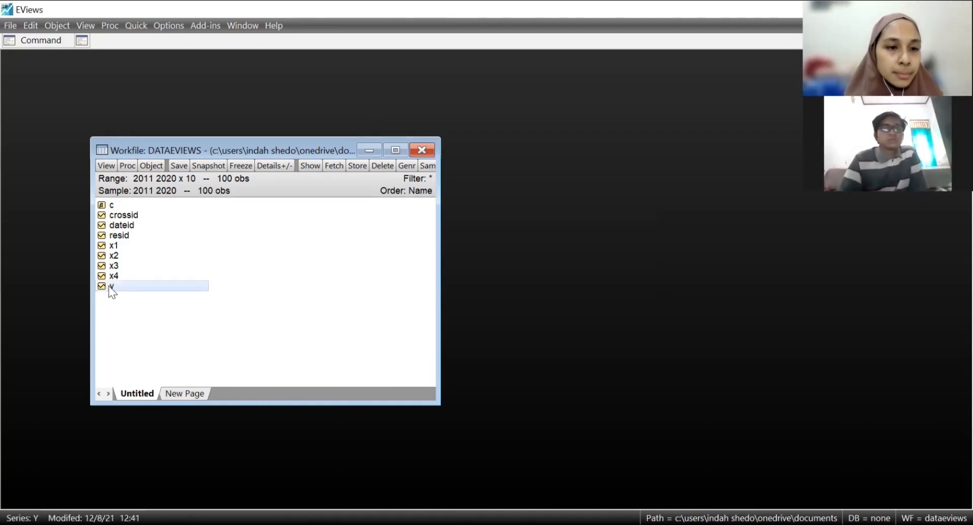
left_click(113, 245, "ctrl")
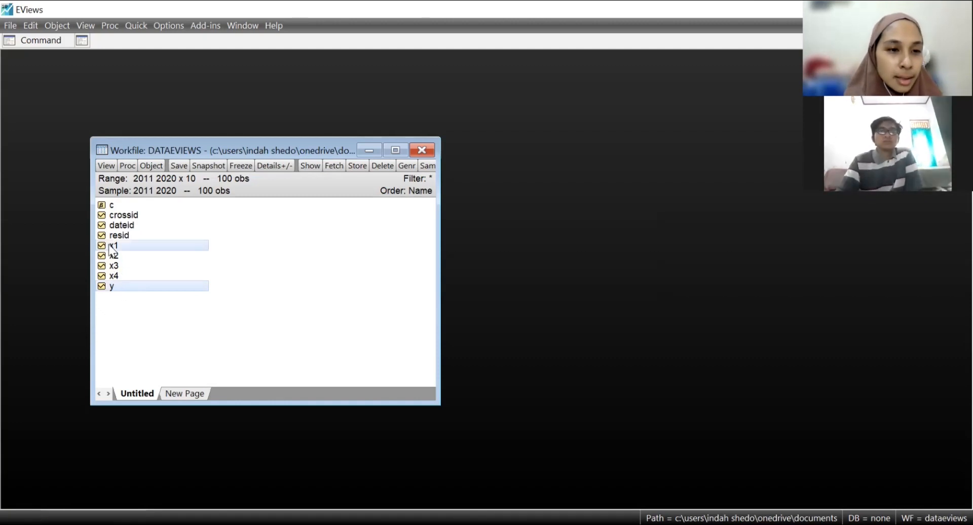
left_click(124, 256, "ctrl")
left_click(133, 266, "ctrl")
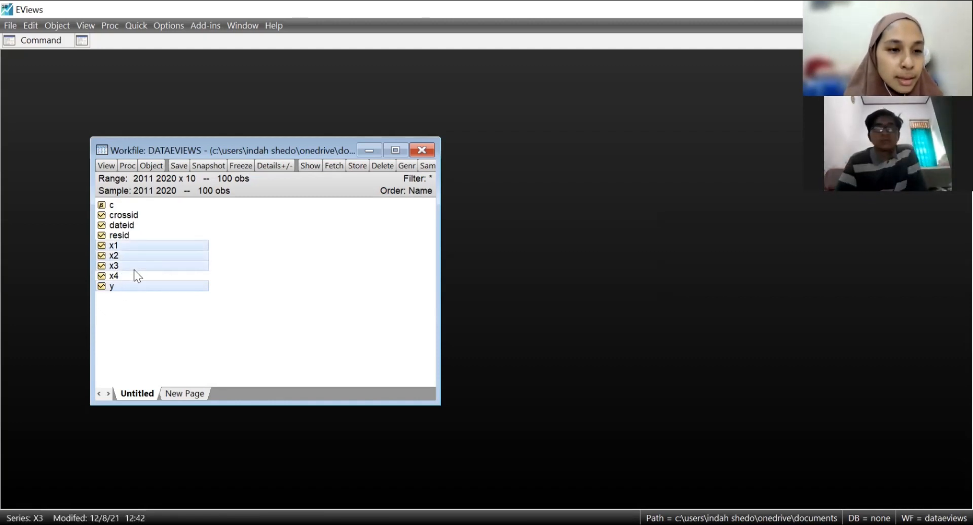
left_click(143, 276, "ctrl")
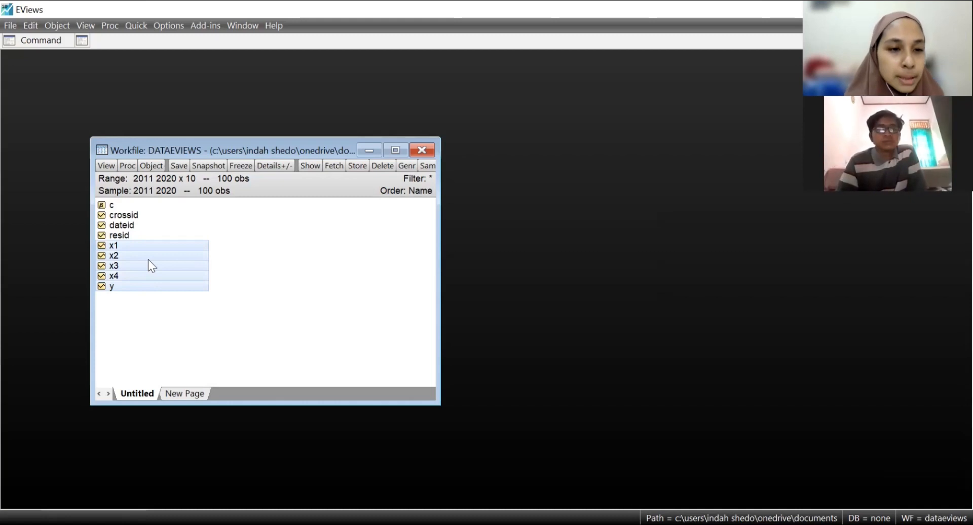
right_click(149, 262)
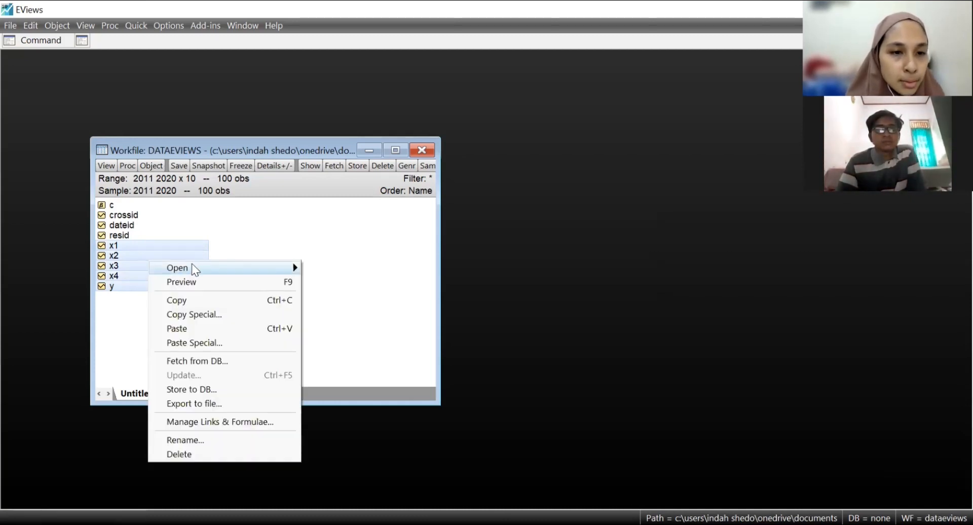
mouse_move(200, 270)
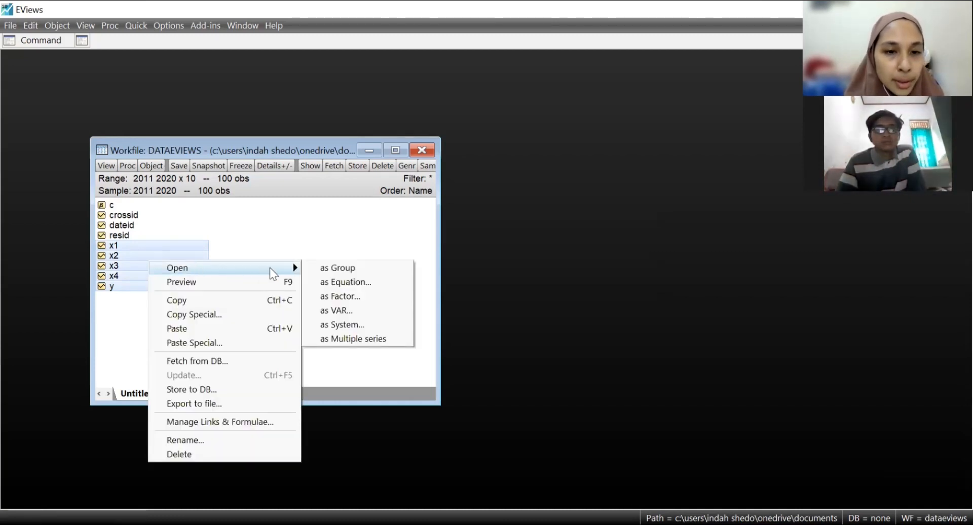
left_click(312, 267)
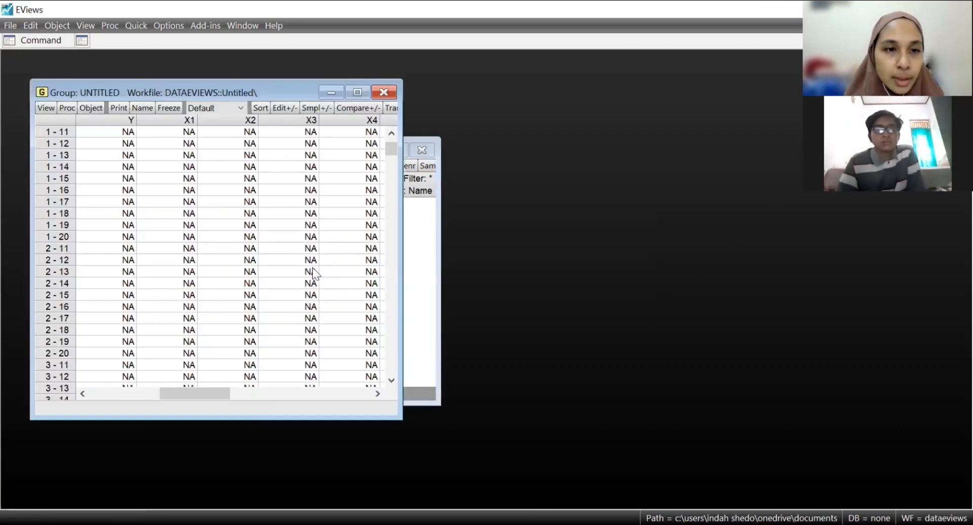
left_click_drag(231, 87, 300, 116)
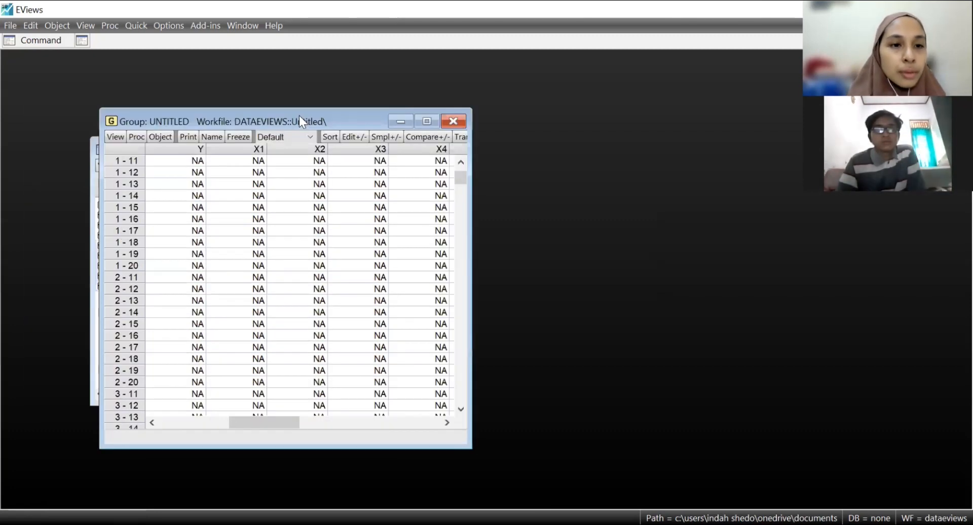
Step: Turn on edit mode for the open group of y and x1–x4
scroll(259, 219, "up", 1)
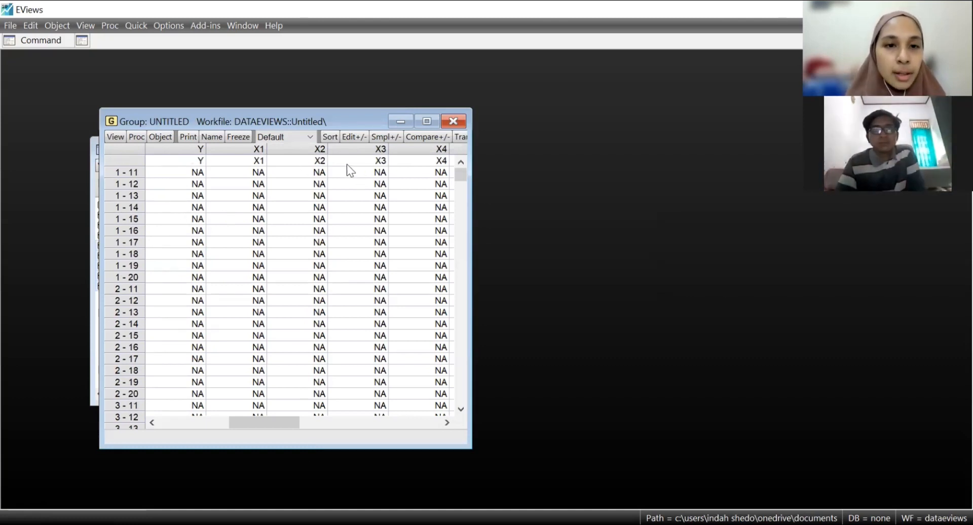
left_click(353, 136)
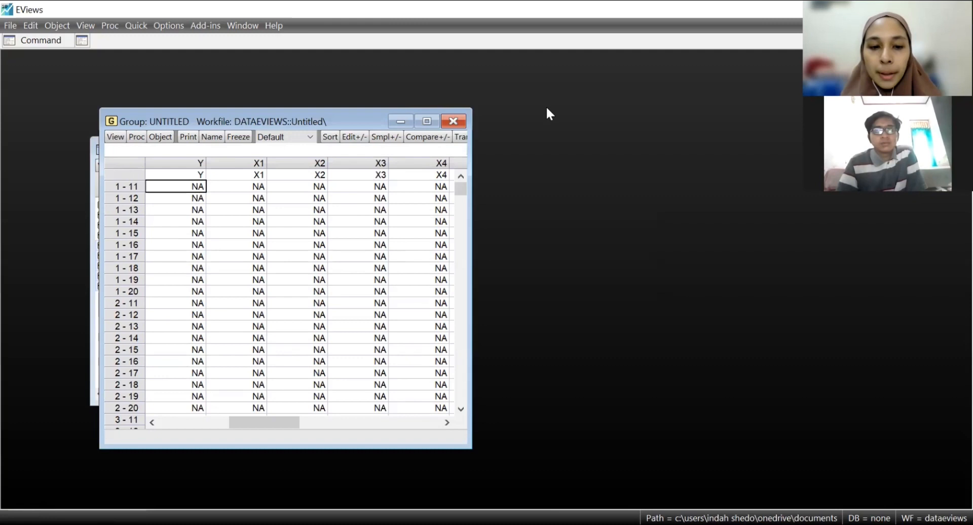
Step: Switch to the Data eviews workbook in Excel and copy the y and x1–x4 data in D3:H102
key("alt+Tab")
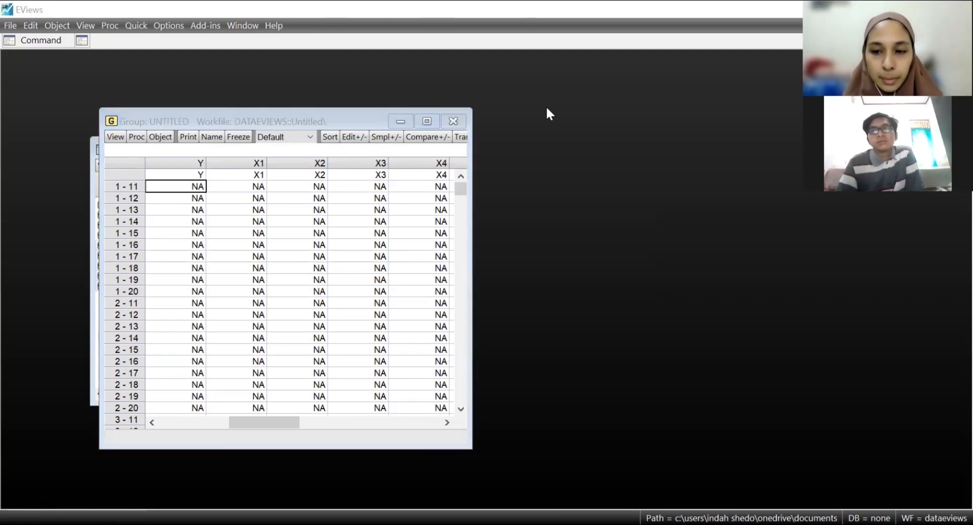
key("alt+Tab")
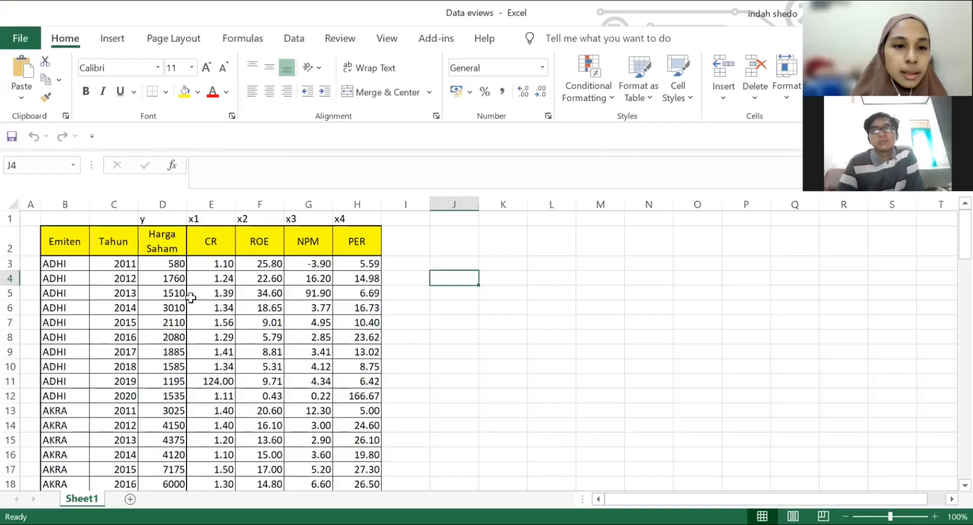
left_click(161, 267)
key("shift+Right")
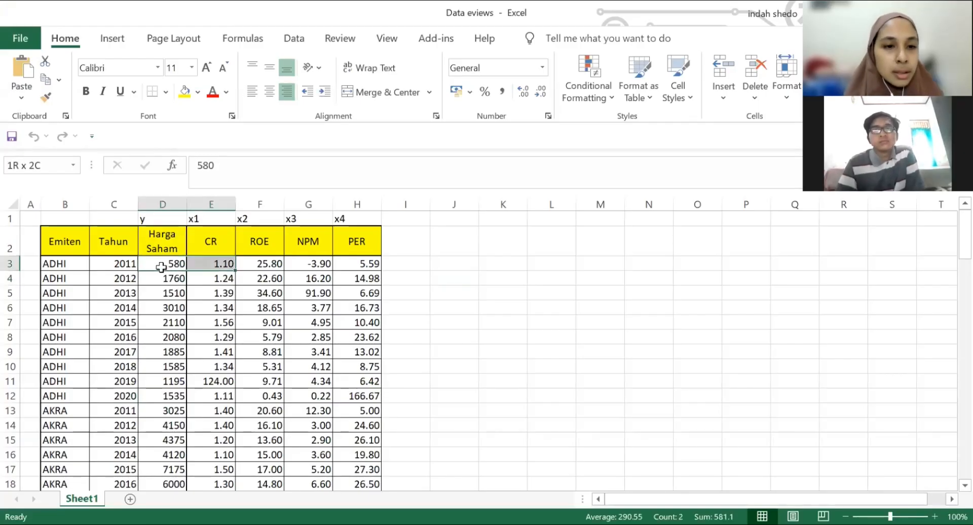
key("shift+Right")
key("shift+Right")
key("shift+Right")
key("shift+Down")
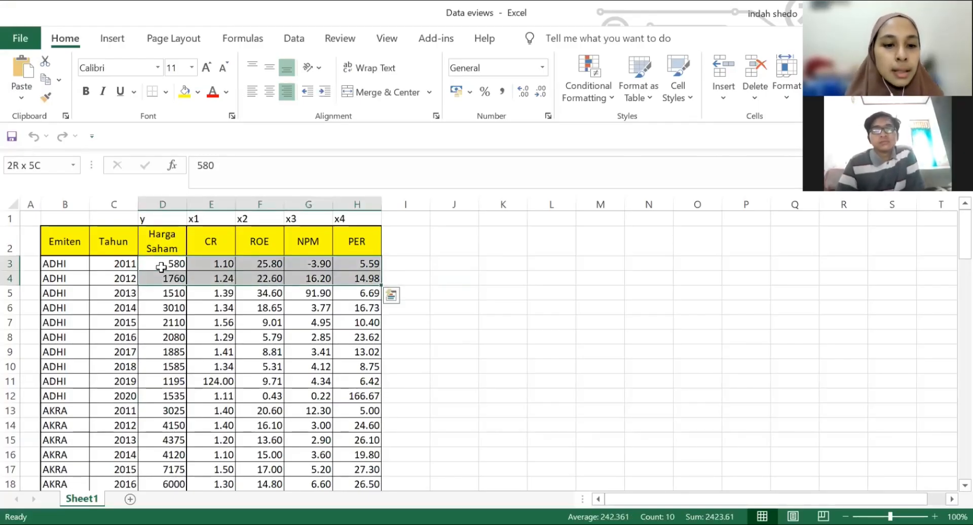
key("shift+Down")
key("shift+Down")
key("shift+Down")
key("shift+Down")
key("shift+Down")
key("shift+Down")
key("shift+Down")
key("shift+Down")
key("shift+Down")
key("shift+Down")
key("shift+Down")
key("shift+Down")
key("shift+Down")
key("shift+Down")
key("shift+Down")
key("shift+Down")
key("shift+Down")
key("shift+Down")
key("shift+Down")
key("shift+Down")
key("shift+Down")
key("shift+Down")
key("shift+Down")
key("shift+Down")
key("shift+Down")
key("shift+Down")
key("shift+Down")
key("shift+Down")
key("shift+Down")
key("shift+Down")
key("shift+Down")
key("shift+Down")
key("shift+Down")
key("shift+Down")
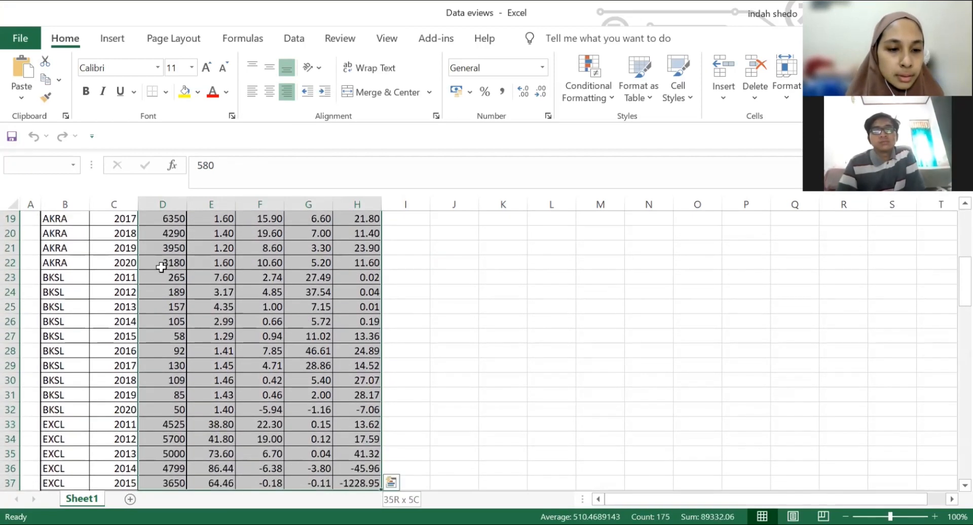
key("shift+Down")
key("shift+Down")
key("shift+Down")
key("shift+Down")
key("shift+Down")
key("shift+Down")
key("shift+Down")
key("shift+Down")
key("shift+Down")
key("shift+Down")
key("shift+Down")
key("shift+Down")
key("shift+Down")
key("shift+Down")
key("shift+Down")
key("shift+Down")
key("shift+Down")
key("shift+Down")
key("shift+Down")
key("shift+Down")
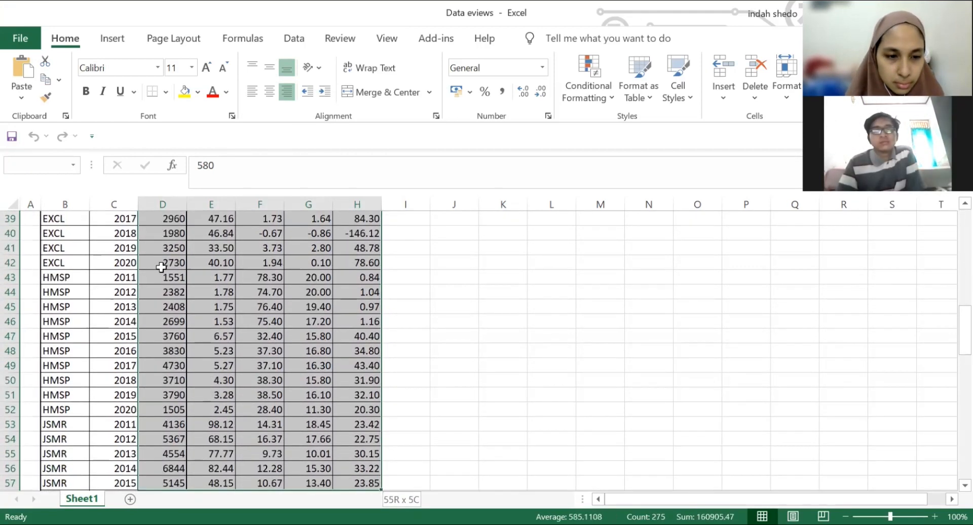
key("shift+Down")
key("shift+Down")
key("shift+Down")
key("shift+Down")
key("shift+Down")
key("shift+Down")
key("shift+Down")
key("shift+Down")
key("shift+Down")
key("shift+Down")
key("shift+Down")
key("shift+Down")
key("shift+Down")
key("shift+Down")
key("shift+Down")
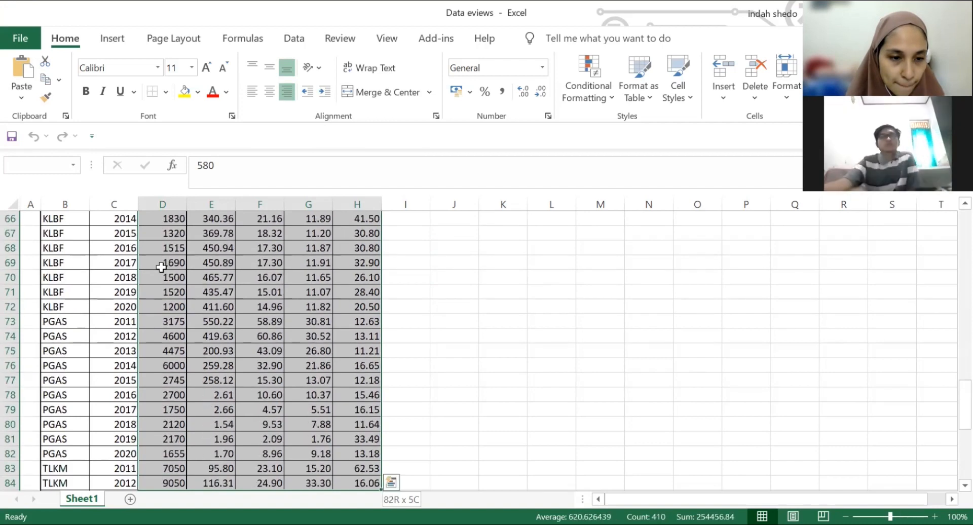
key("shift+Down")
key("shift+Down")
key("shift+Down")
key("shift+Down")
key("shift+Down")
key("shift+Down")
key("shift+Down")
key("shift+Down")
key("shift+Down")
key("shift+Down")
key("shift+Down")
key("shift+Down")
key("shift+Down")
key("shift+Down")
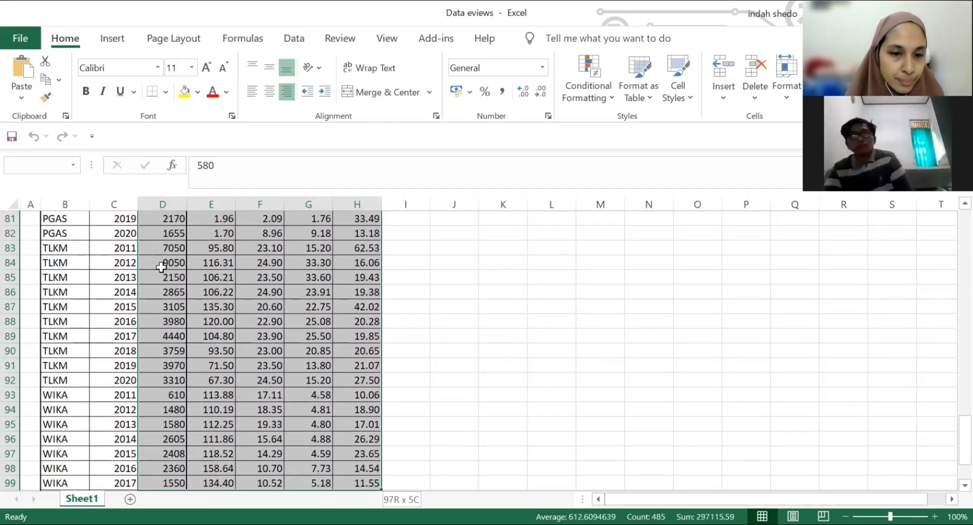
key("shift+Down")
key("shift+Down")
key("shift+Down")
key("ctrl+c")
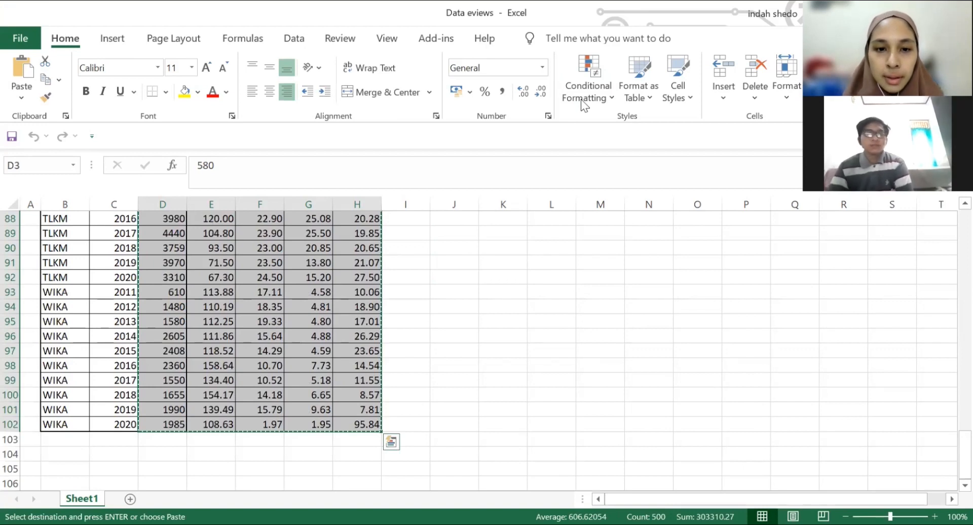
Step: Switch back to EViews, paste the copied data into the group from the first y cell, and move the group window off the workfile
key("alt+Tab")
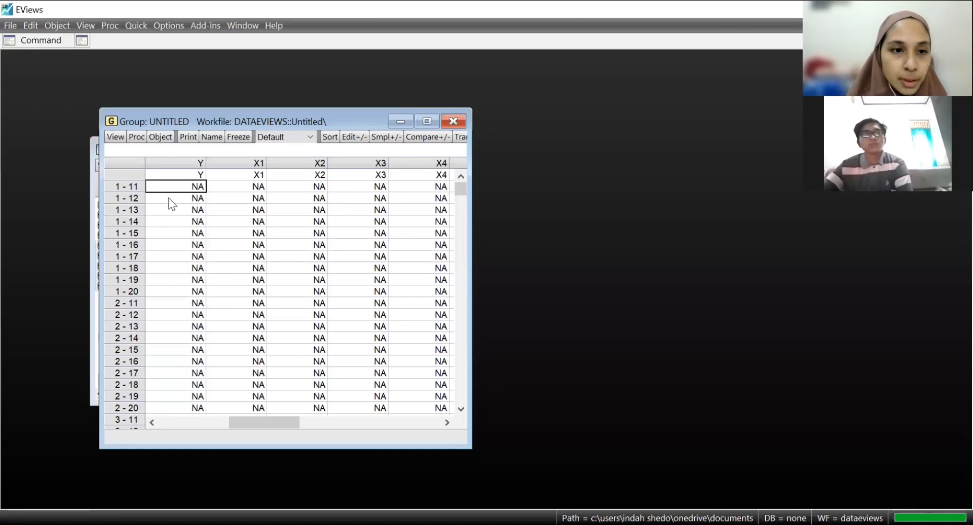
key("ctrl+v")
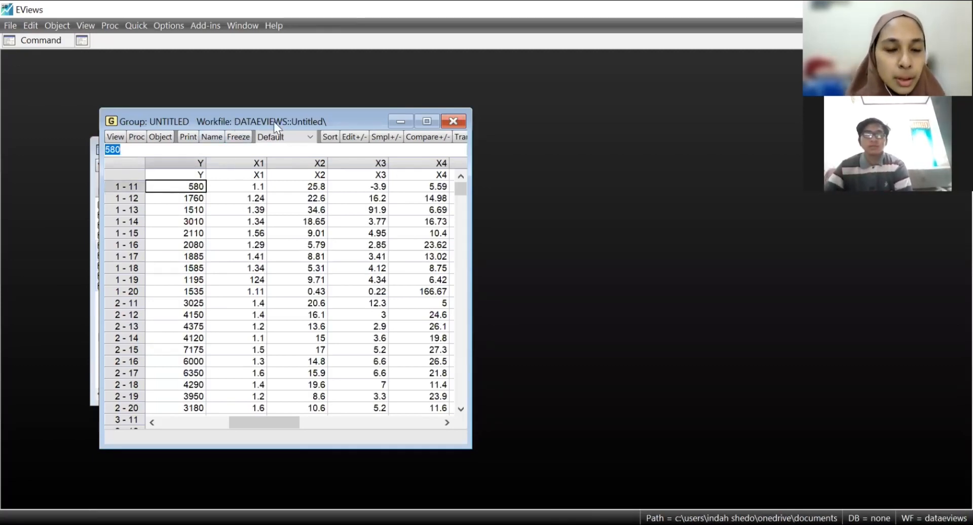
left_click_drag(274, 121, 386, 147)
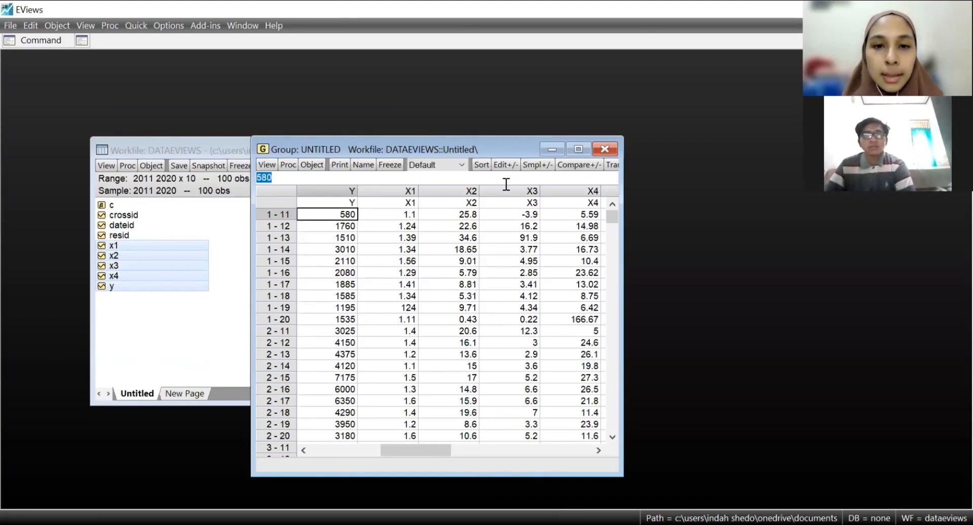
Step: Freeze the group as a table and give the table the title Data
left_click(389, 165)
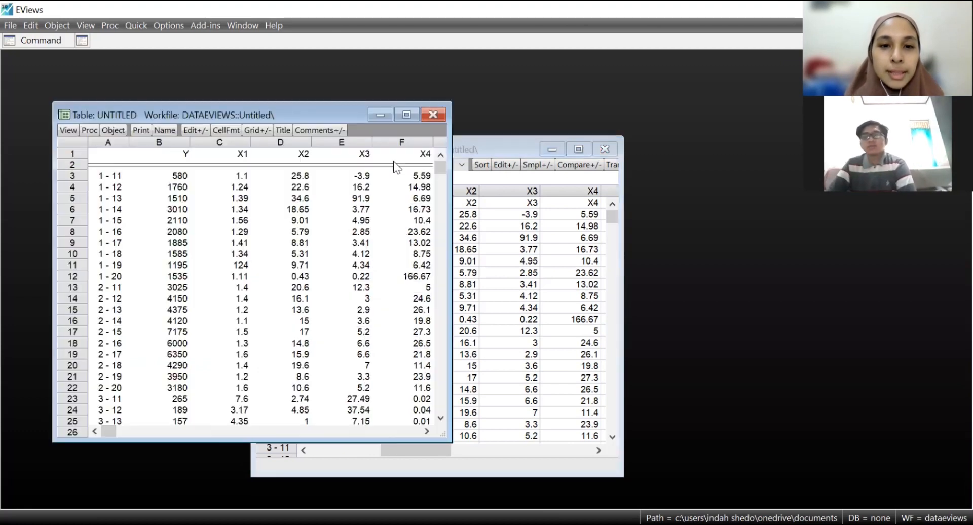
left_click(281, 131)
type("Data")
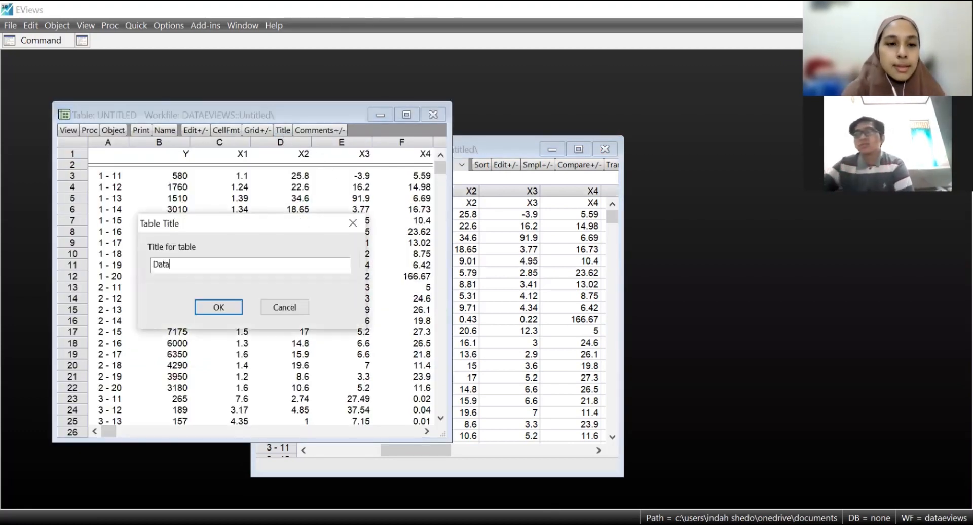
key("Return")
Step: Name the frozen table object Data
left_click(164, 130)
type("Data")
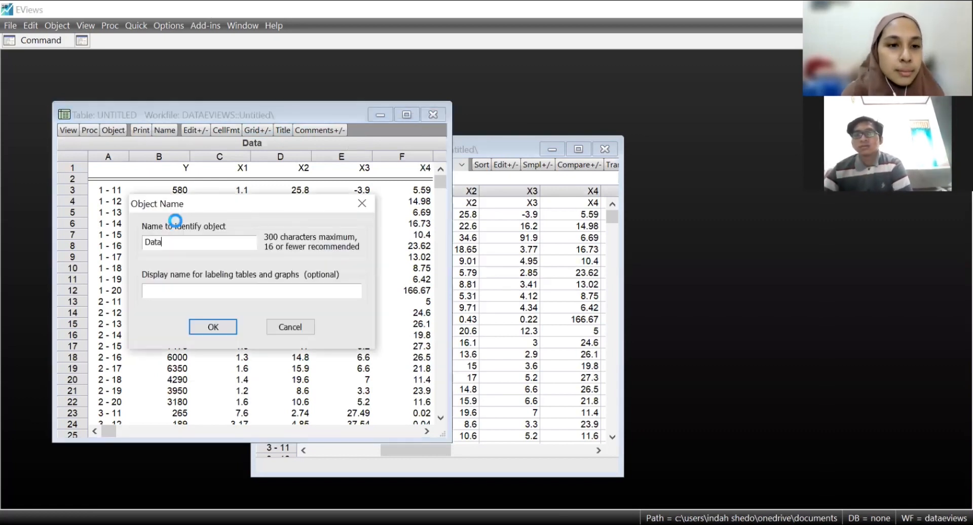
key("Return")
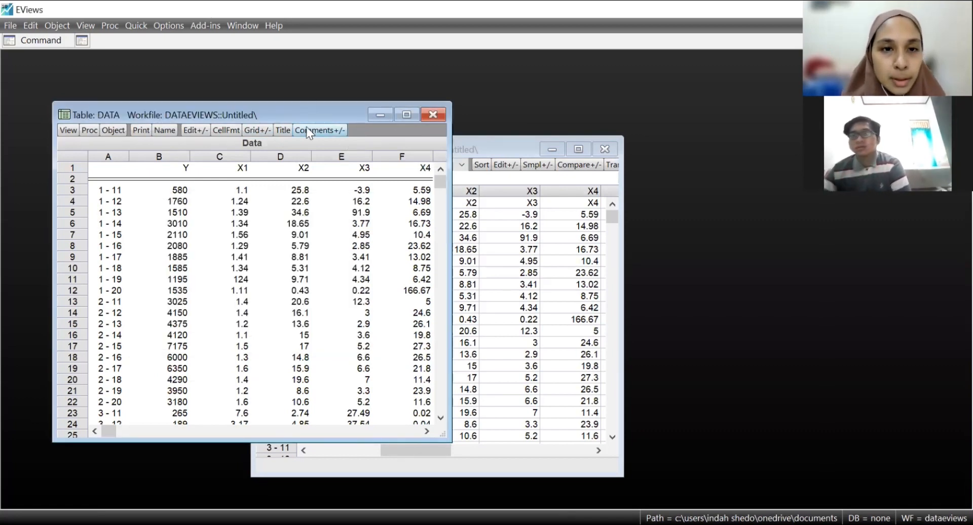
Step: Close the Data table and the untitled group, deleting the group, and clear the workfile selection
left_click(439, 111)
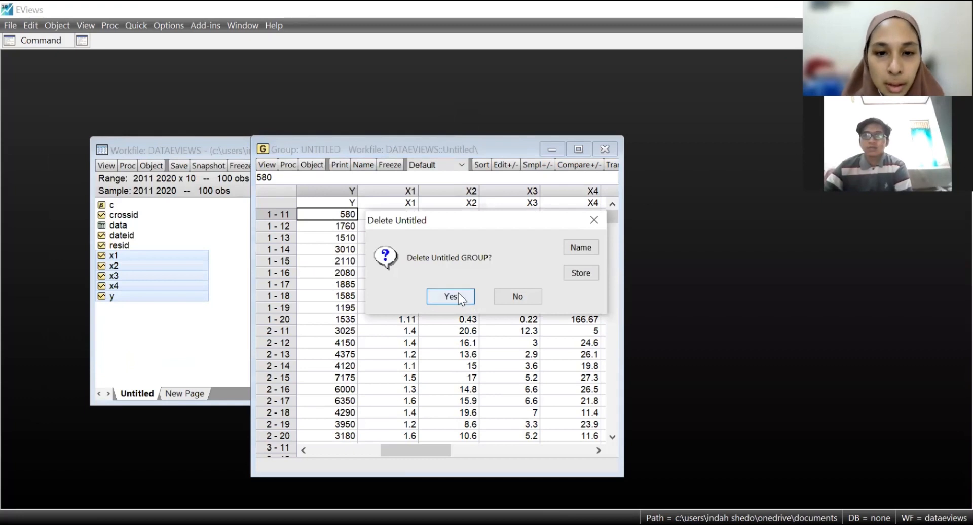
left_click(458, 294)
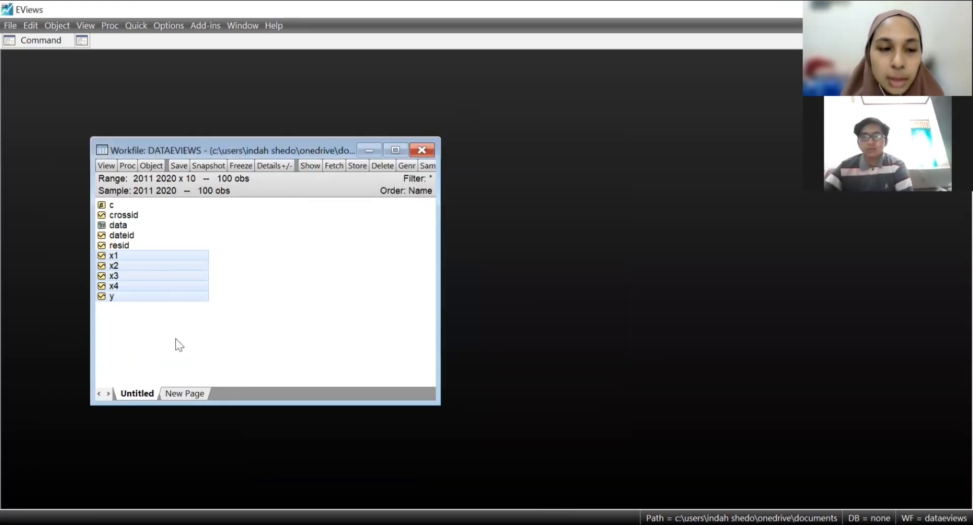
left_click(175, 338)
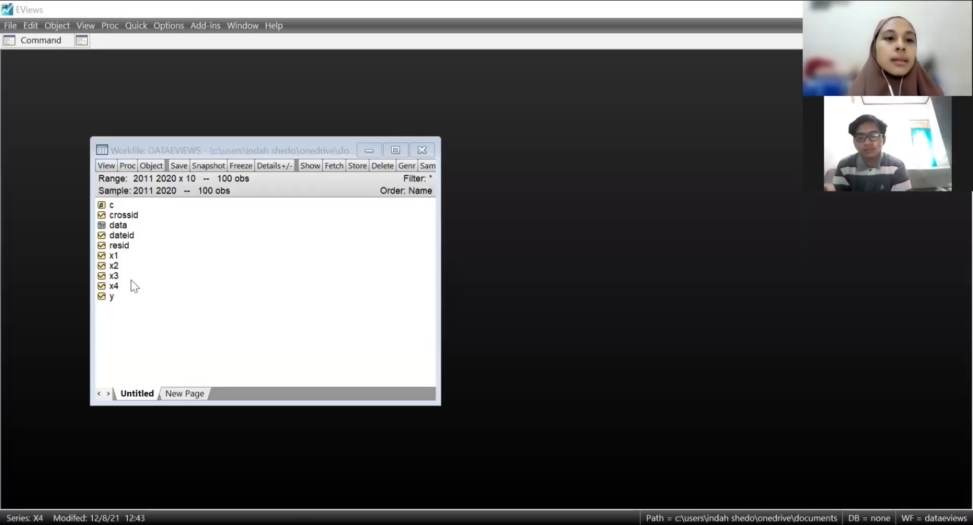
Step: Select y first and then x1, x2, x3 and x4 in the workfile, and open them as an equation
left_click(156, 287)
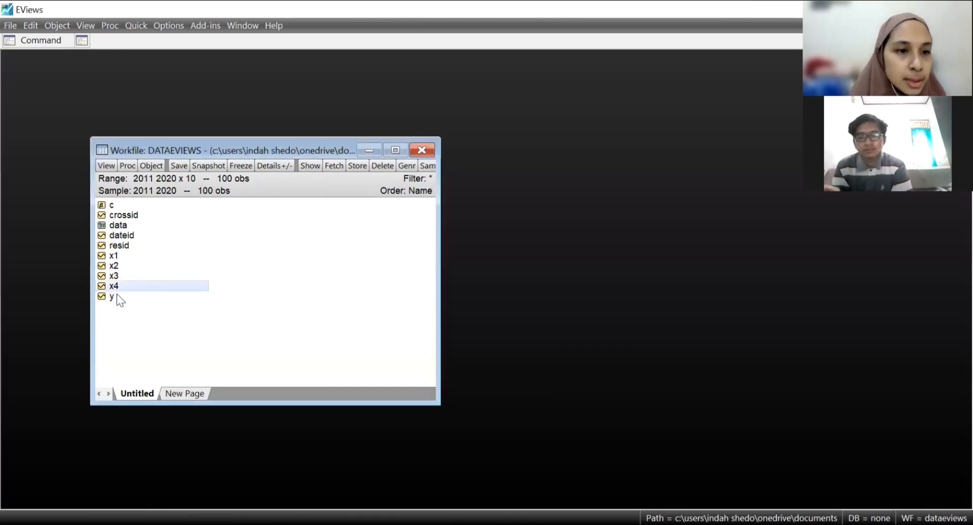
left_click(119, 307)
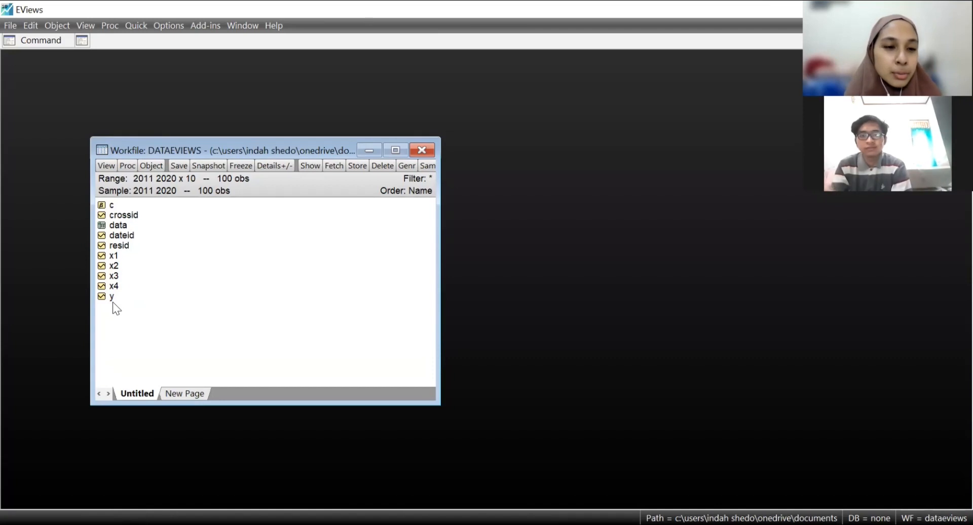
left_click(110, 297)
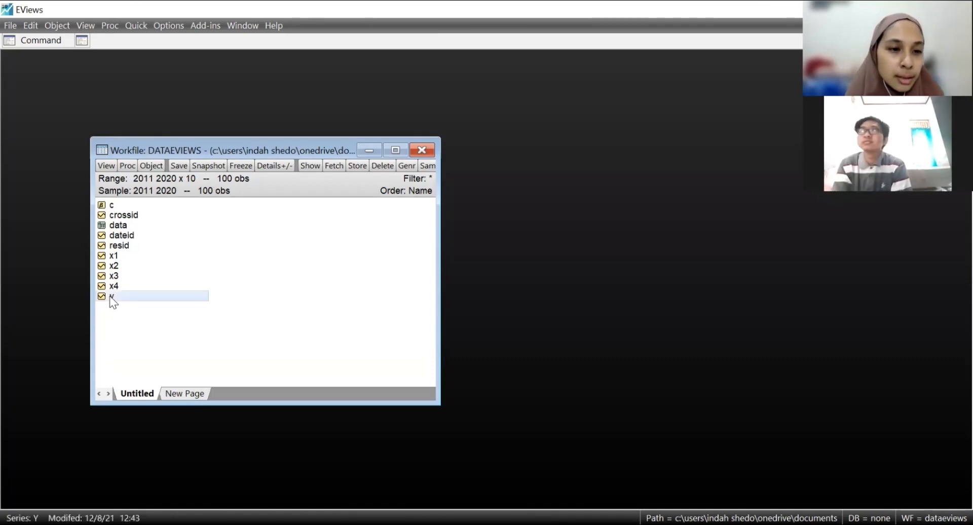
left_click_drag(115, 261, 132, 280)
left_click(136, 287, "ctrl")
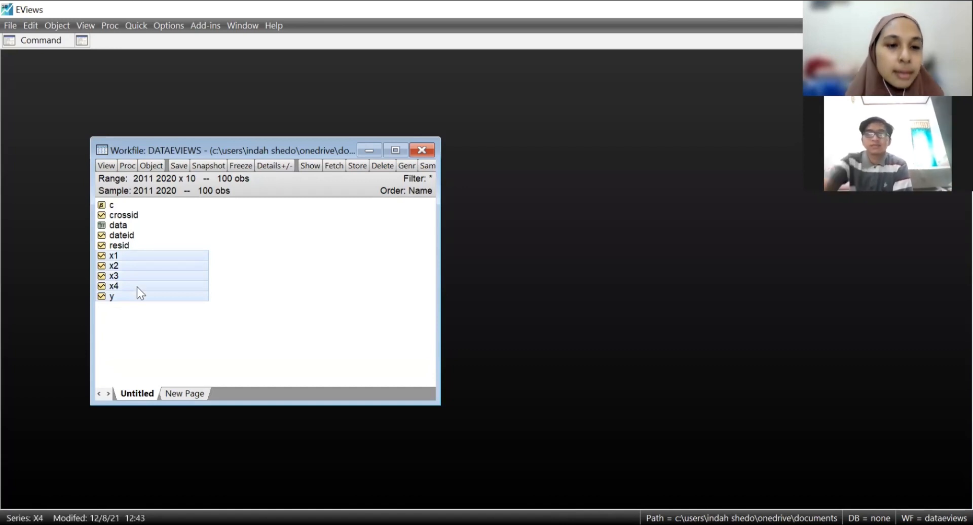
right_click(137, 287)
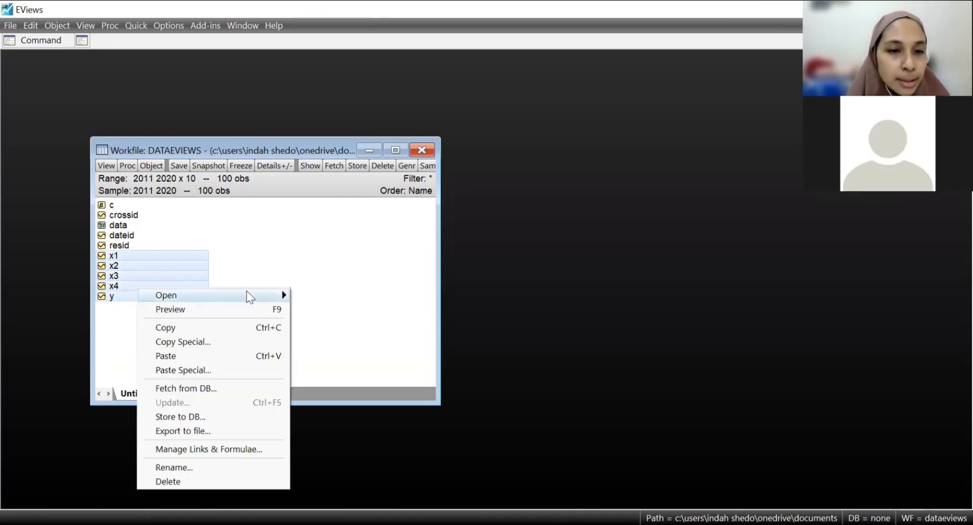
mouse_move(251, 298)
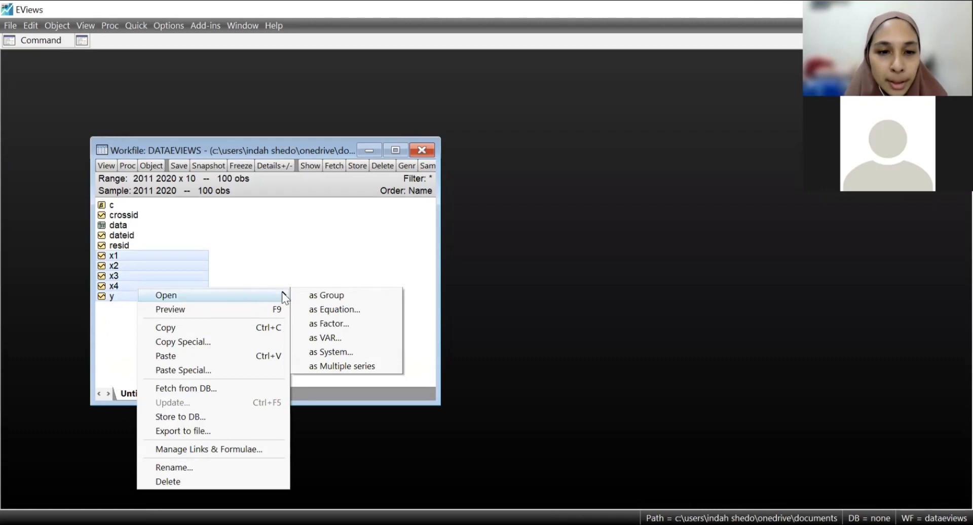
left_click(319, 310)
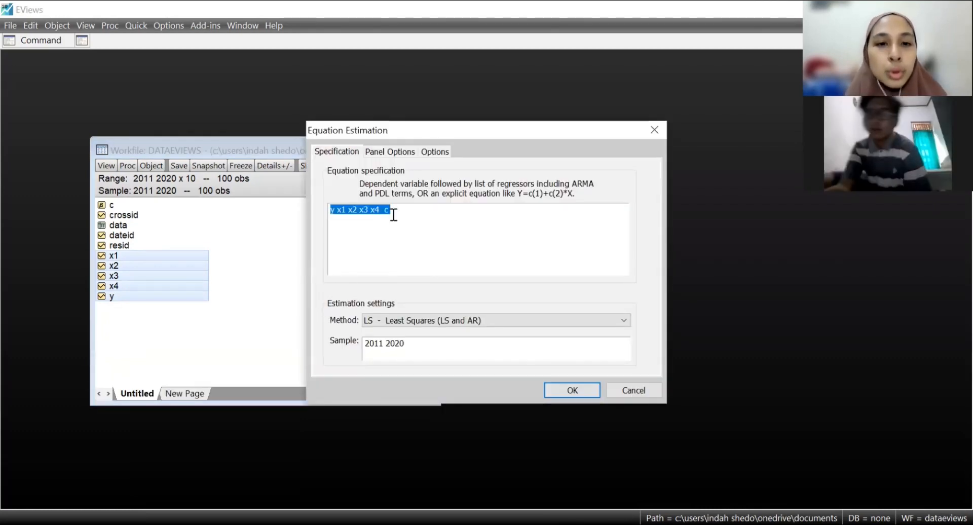
Step: Move the constant in the equation specification so that it reads y c x1 x2 x3 x4
left_click(394, 214)
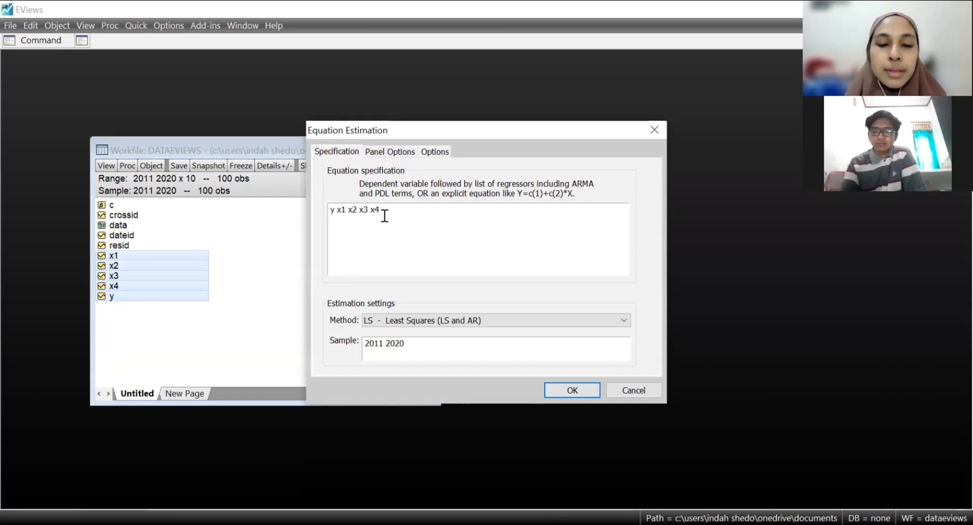
left_click(338, 212)
type("c")
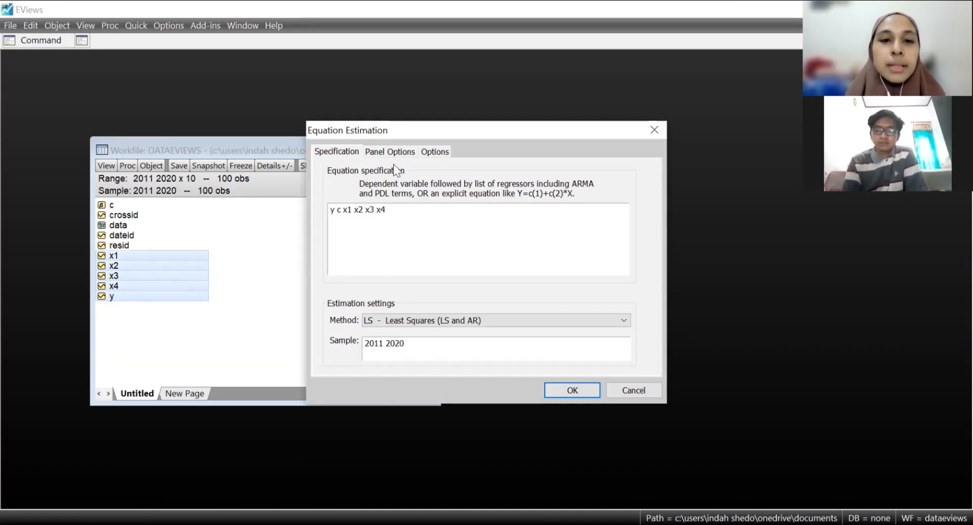
Step: Estimate the panel least squares equation with cross-section effects kept at None, and move the results window beside the workfile's object list
left_click(384, 151)
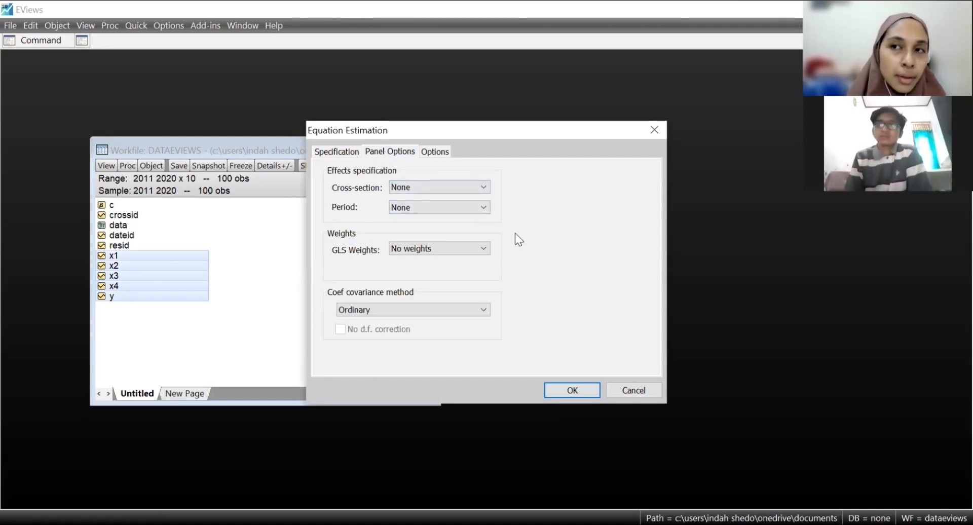
left_click(443, 187)
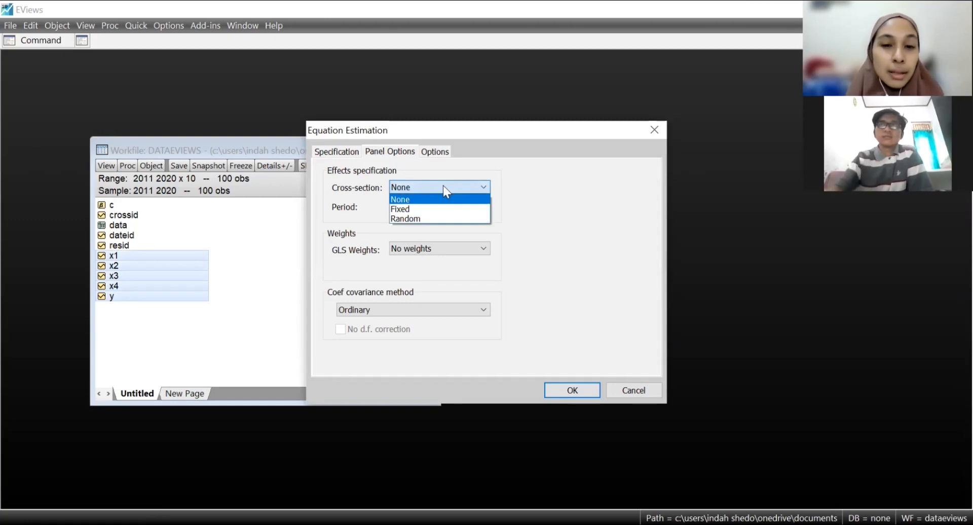
left_click(442, 185)
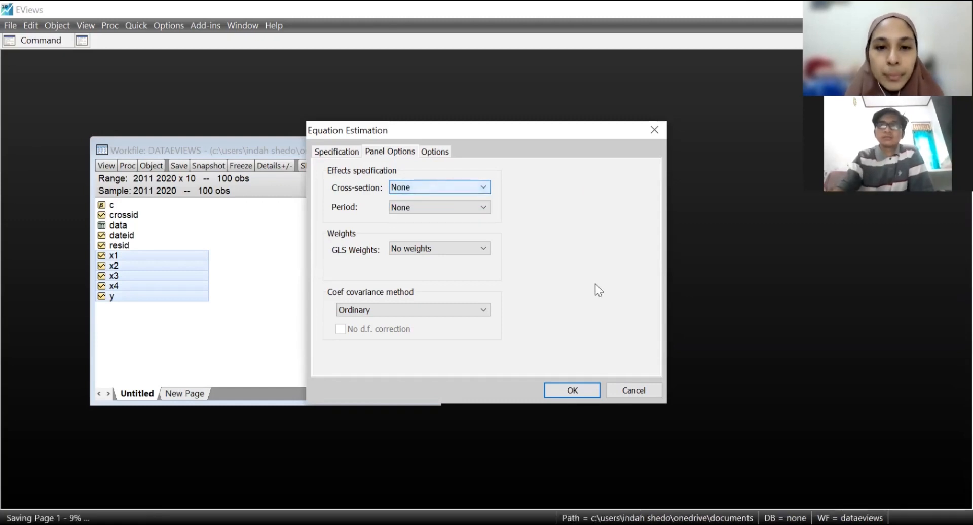
left_click(587, 390)
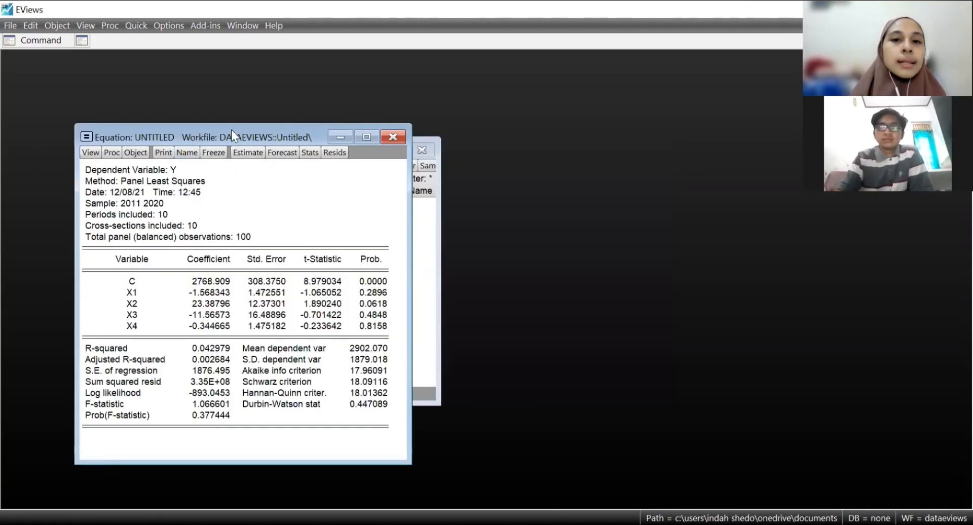
left_click_drag(231, 129, 414, 122)
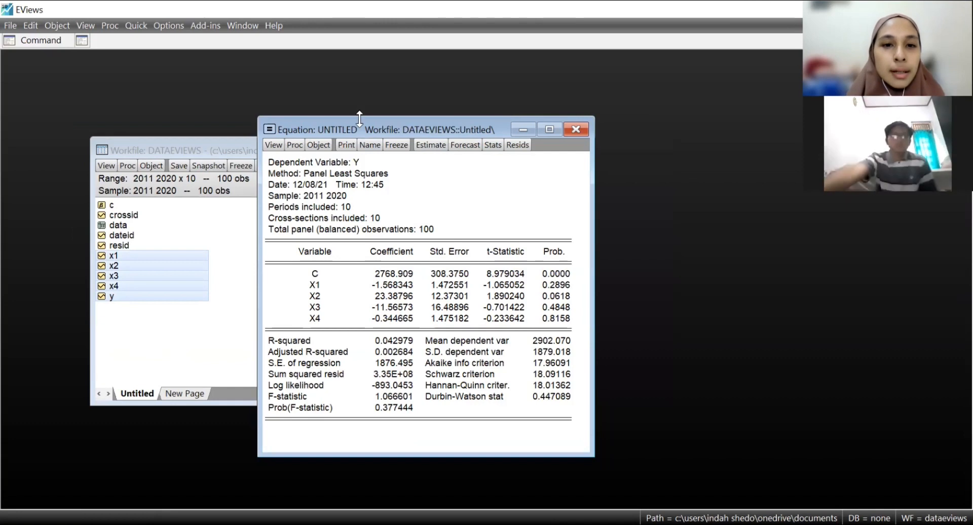
Step: Freeze the common-effect regression results as a table and give the table the title model_cem
left_click_drag(359, 123, 378, 123)
left_click(414, 144)
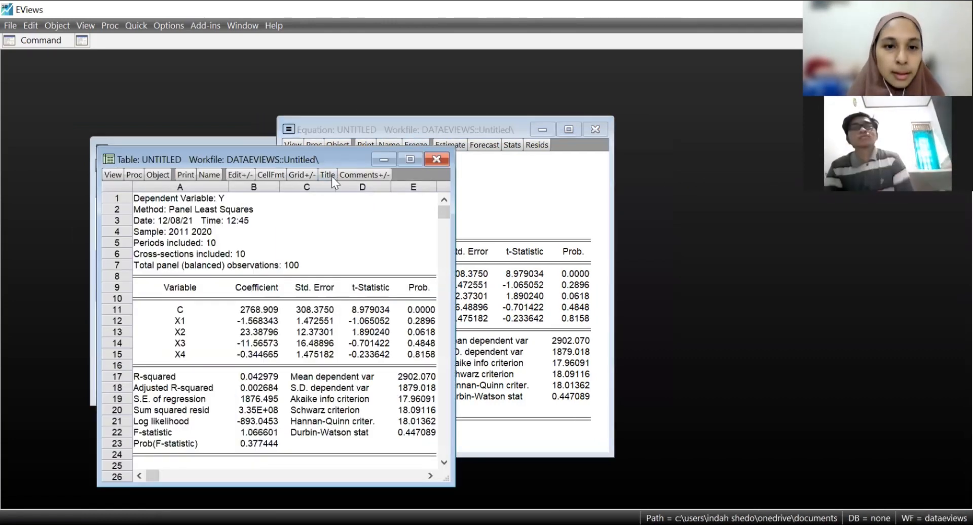
left_click(327, 175)
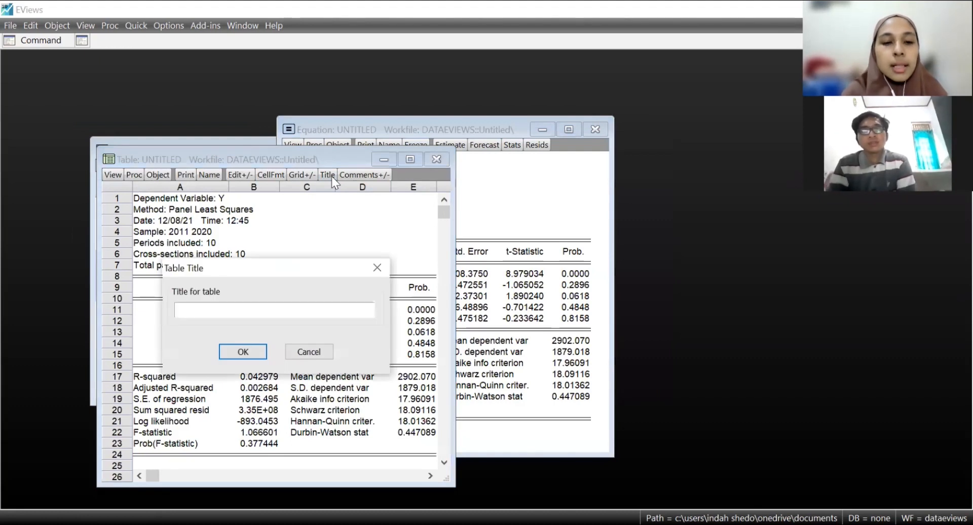
type("model")
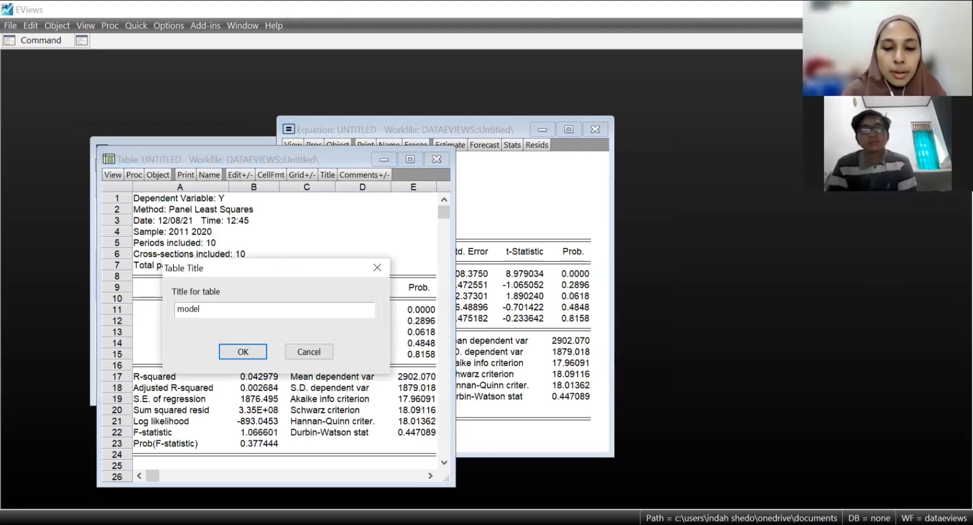
type("_cem")
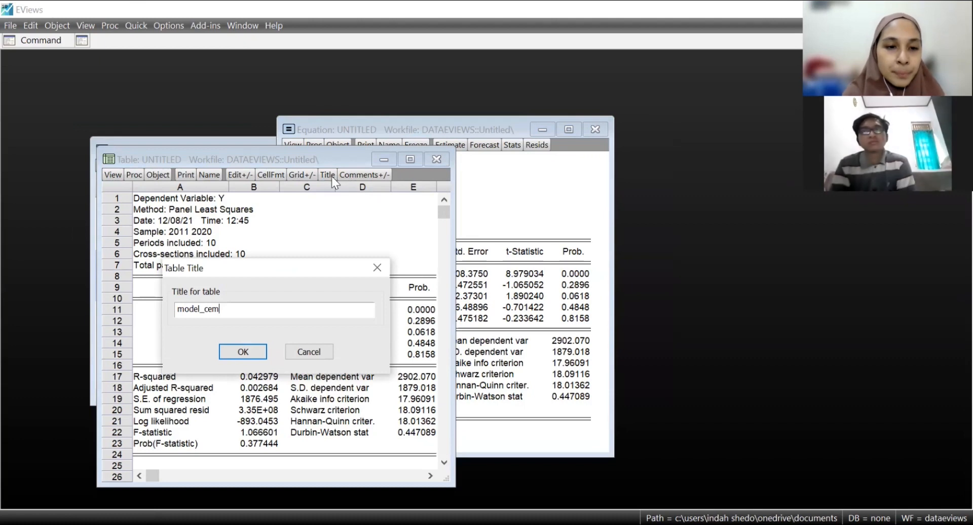
key("Return")
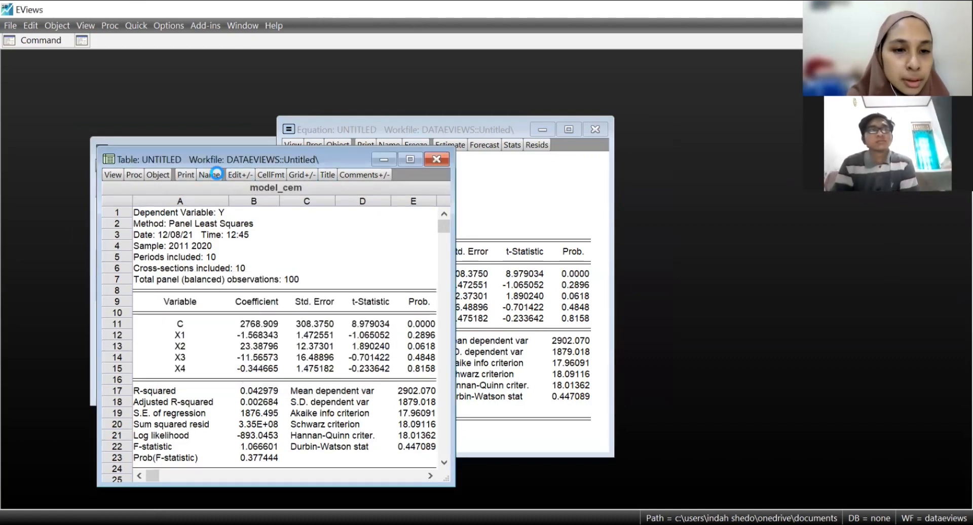
Step: Name the frozen common-effect table object model_cem and close its window
left_click(217, 174)
type("model")
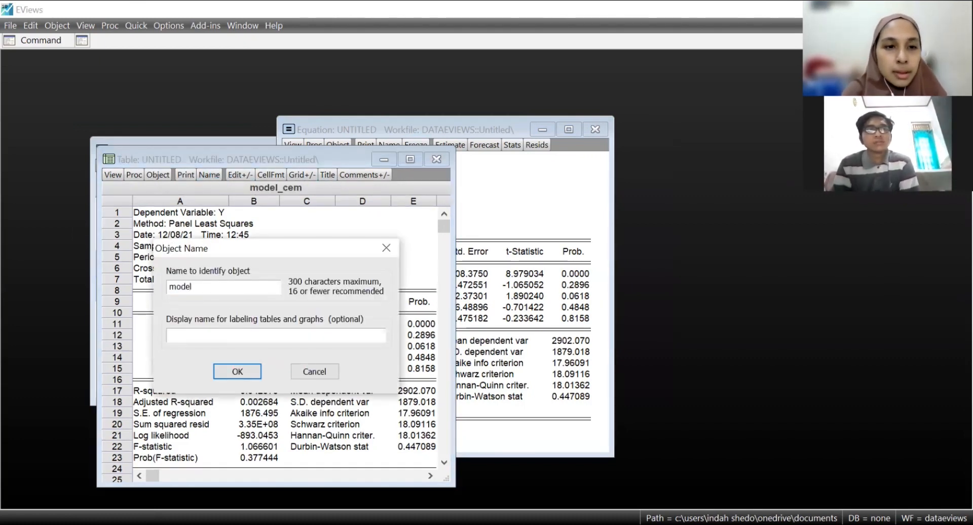
type("_cem")
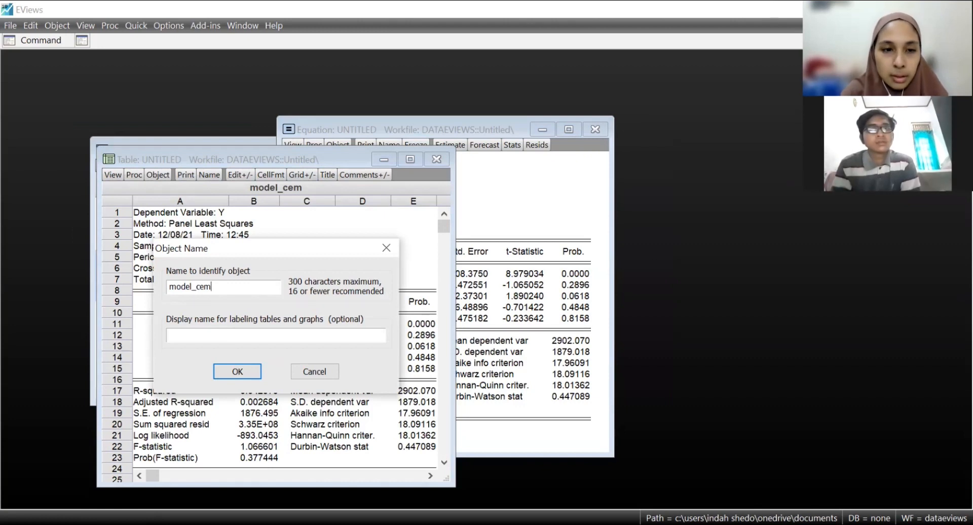
key("Return")
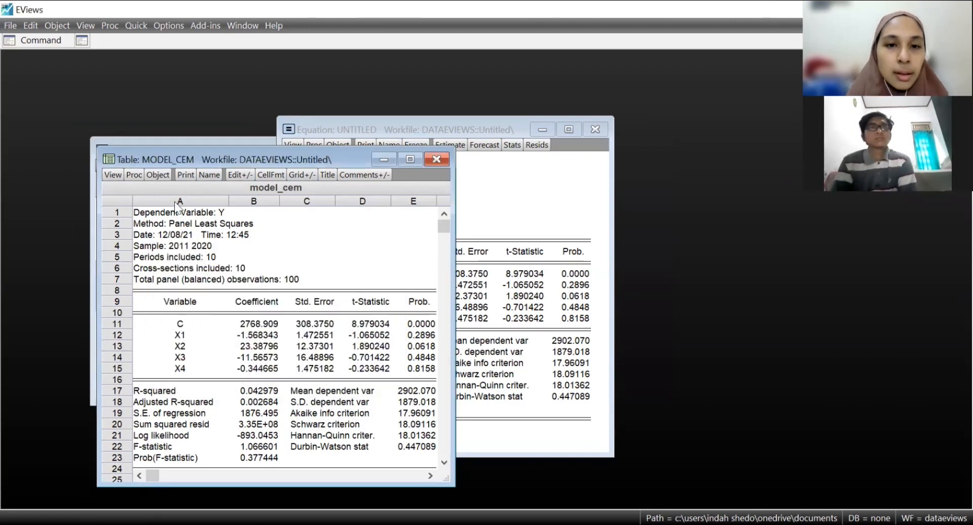
left_click(434, 160)
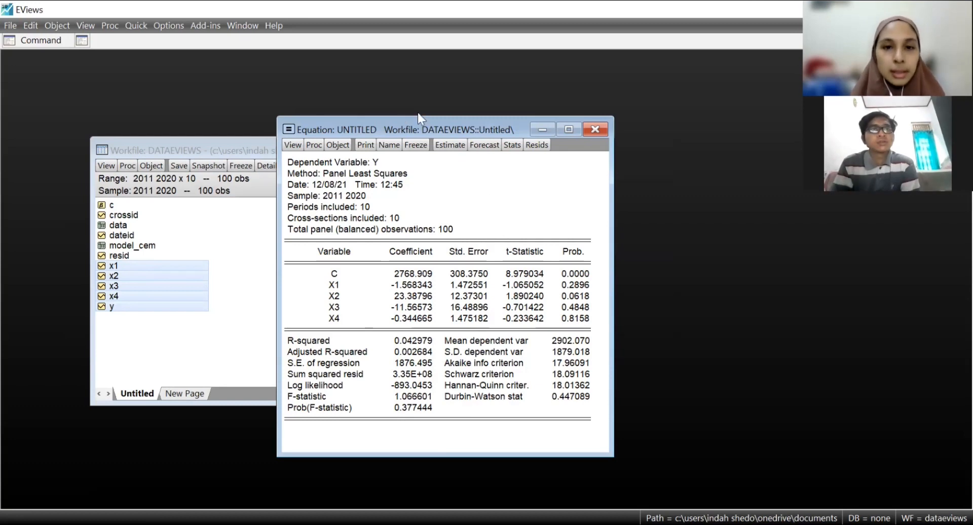
Step: Re-estimate the equation y c x1 x2 x3 x4 with cross-section effects set to Fixed and period effects kept at None
left_click_drag(420, 122, 360, 120)
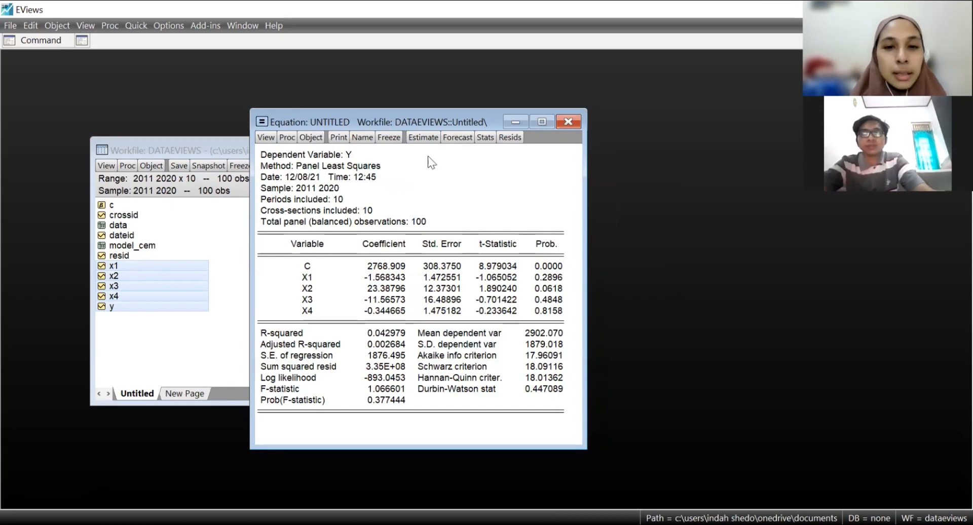
left_click(418, 138)
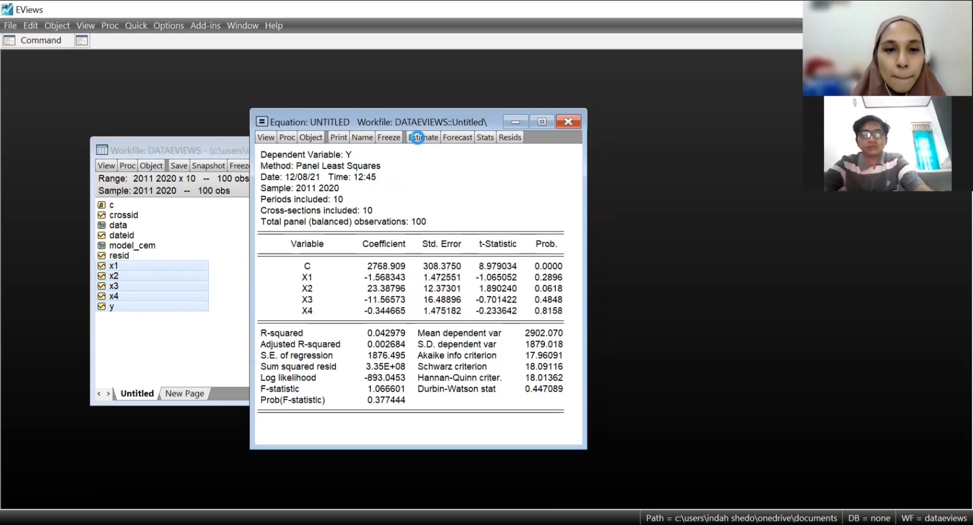
left_click(280, 231)
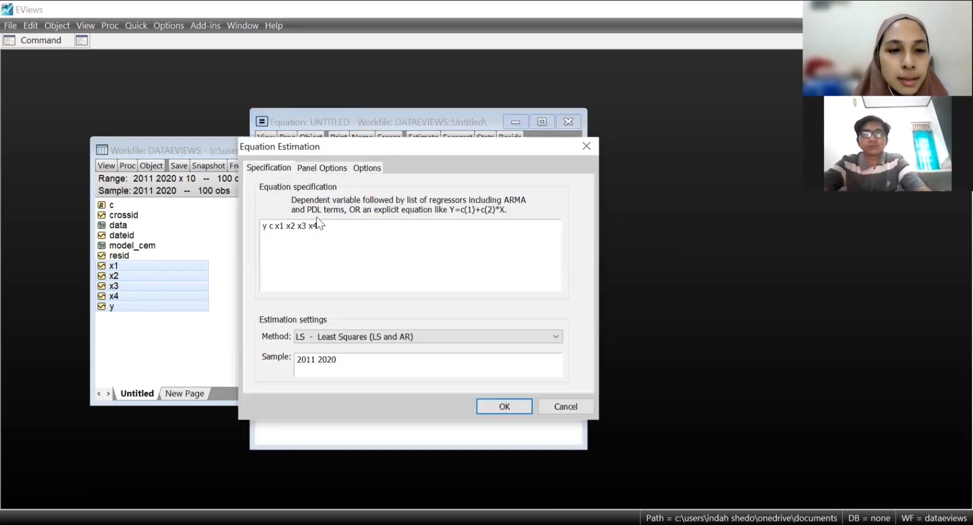
left_click(330, 229)
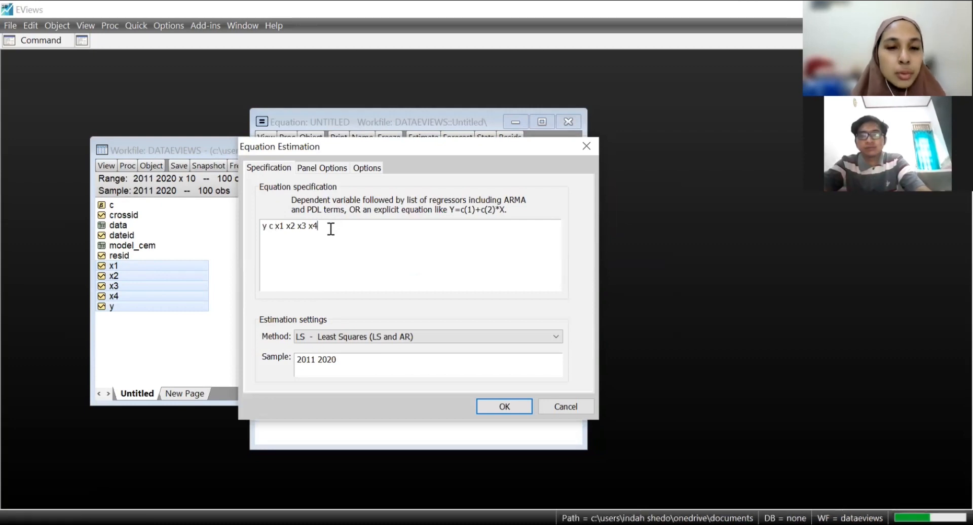
left_click(311, 170)
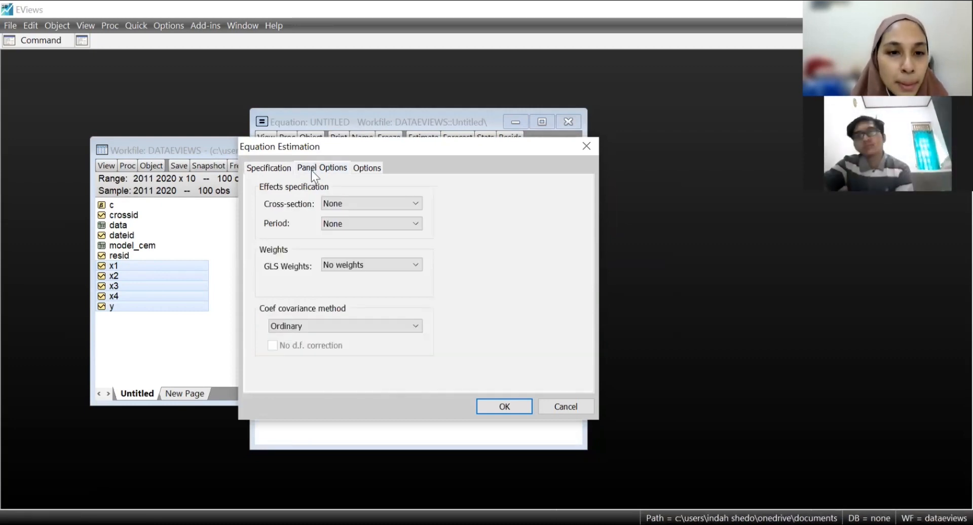
left_click(370, 203)
left_click(370, 224)
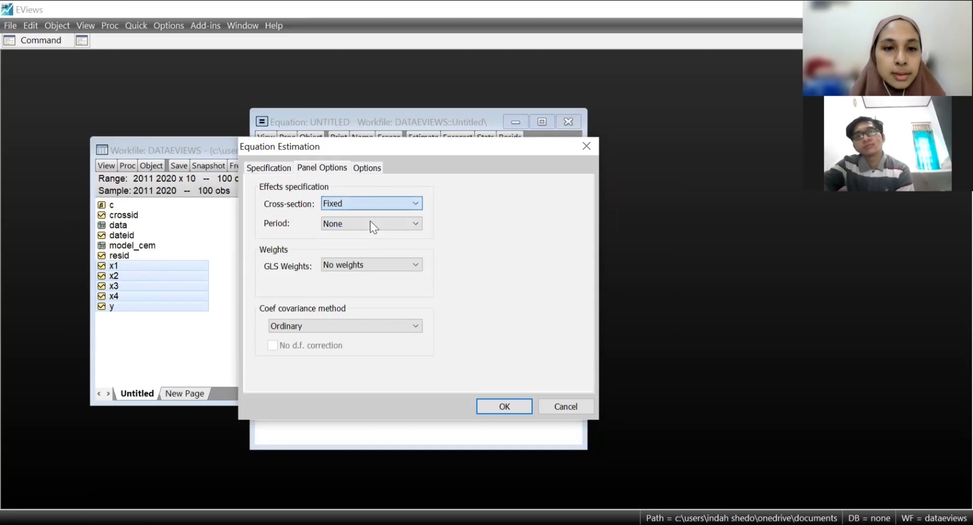
left_click(507, 400)
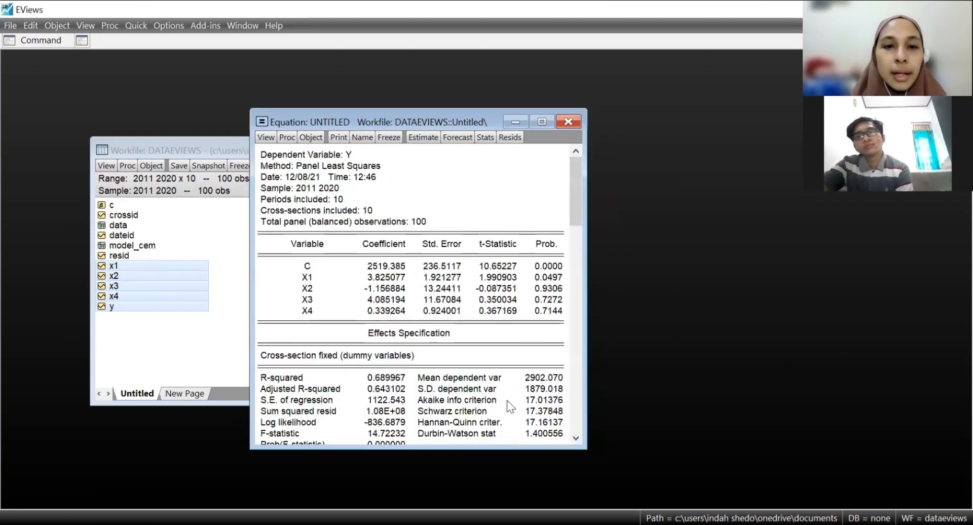
Step: Freeze the fixed-effects regression results as a table and give the table the title model_fem
left_click_drag(374, 121, 314, 120)
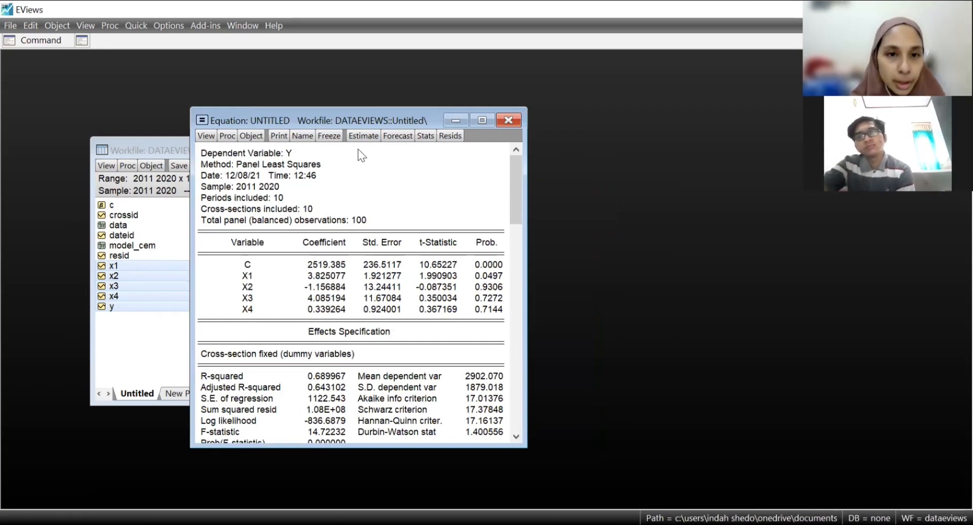
left_click(329, 136)
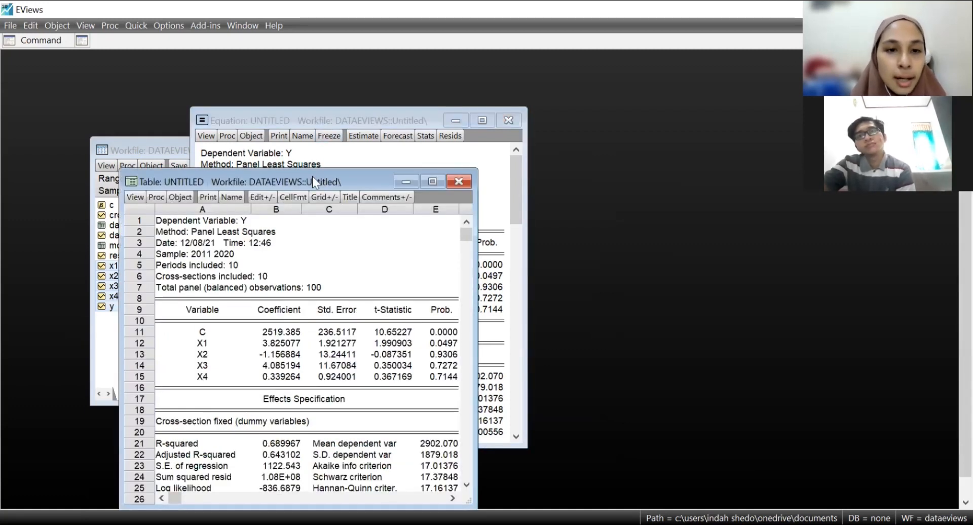
left_click_drag(313, 176, 440, 133)
left_click(476, 153)
type("model_fem")
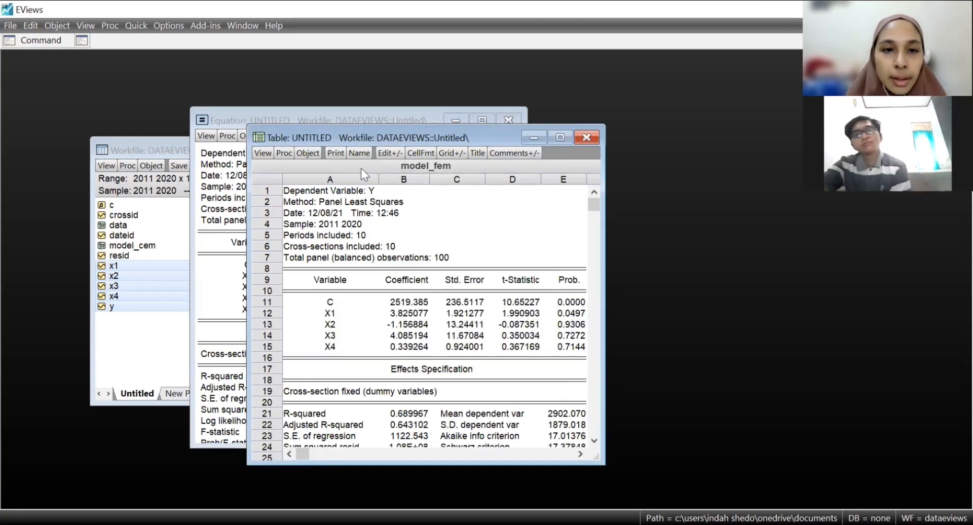
key("Return")
Step: Name the frozen fixed-effects table object model_fem and close its window
left_click(354, 153)
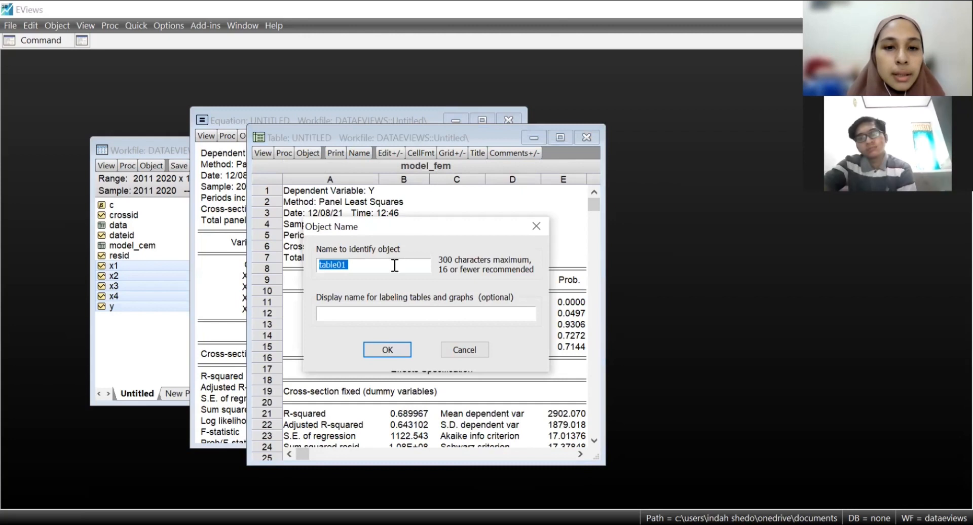
type("model")
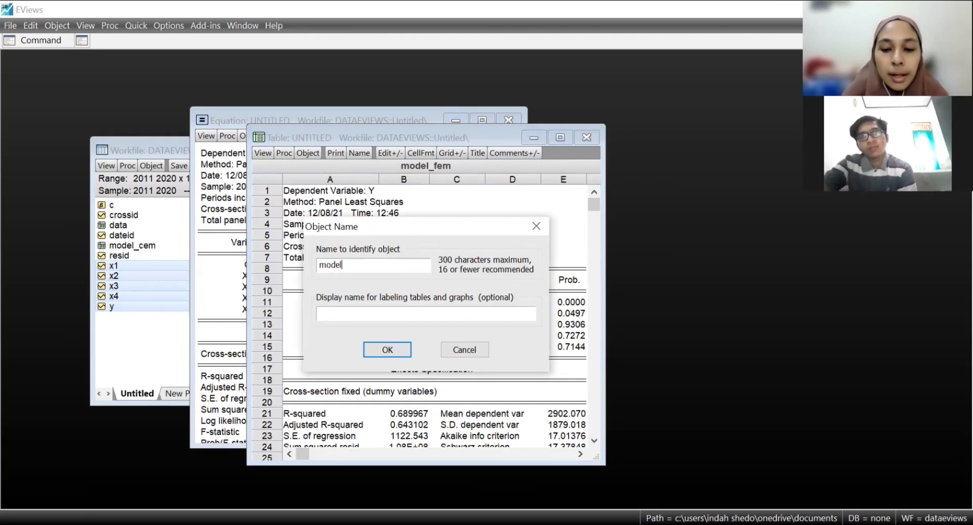
type("_fem")
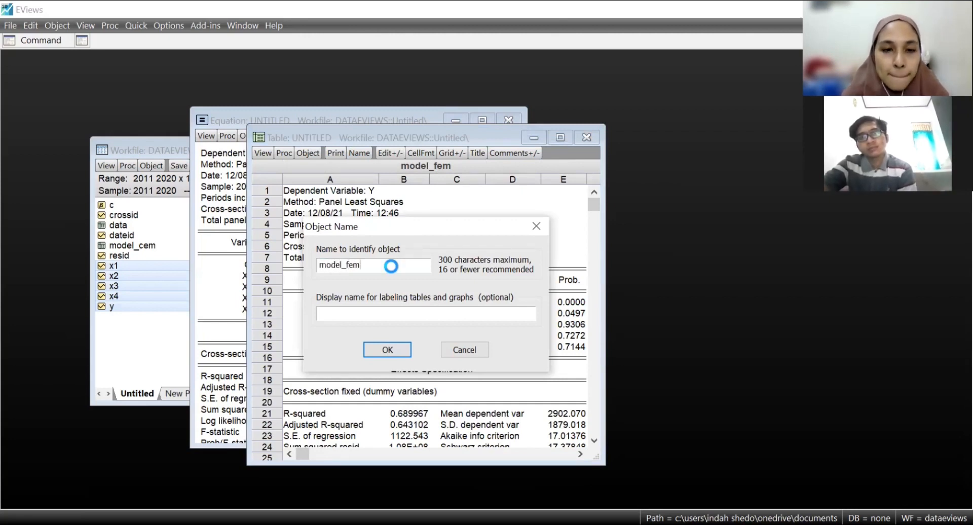
key("Return")
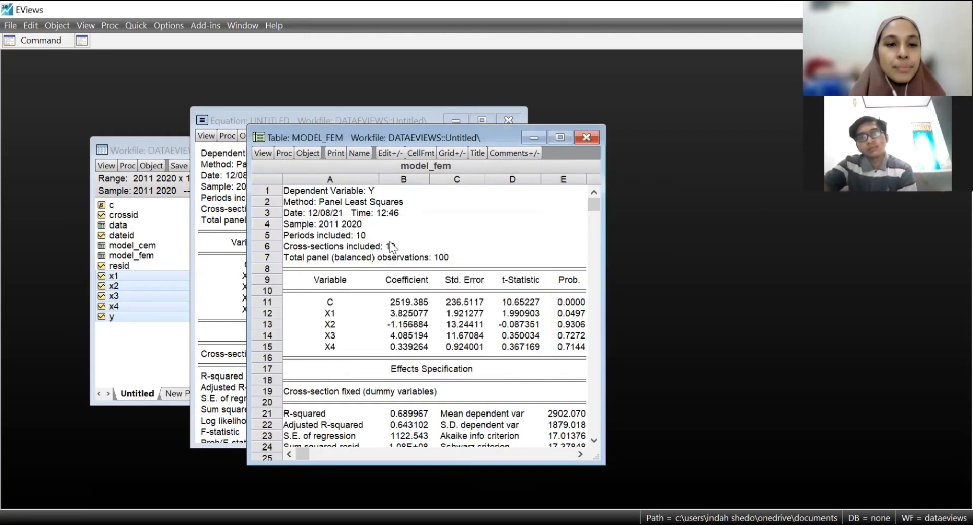
left_click(587, 137)
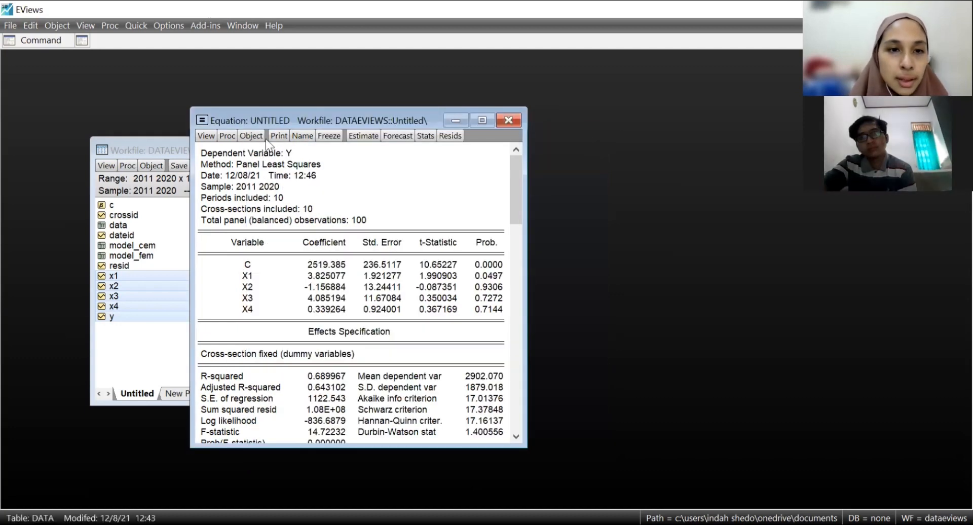
Step: Uncover the workfile's object list, check the saved model_cem and model_fem tables there, and return to the equation
left_click_drag(259, 115, 437, 139)
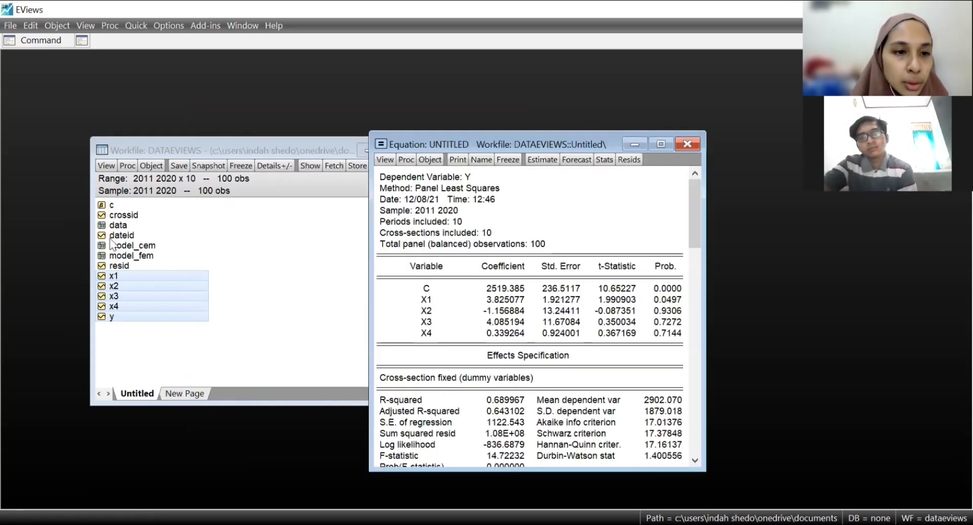
left_click(110, 240)
left_click(118, 246)
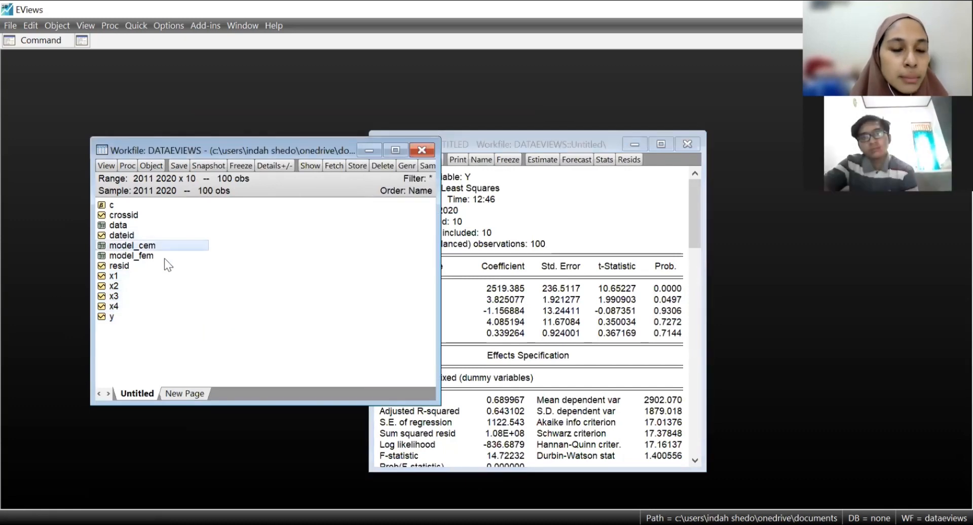
left_click(164, 259)
left_click(498, 145)
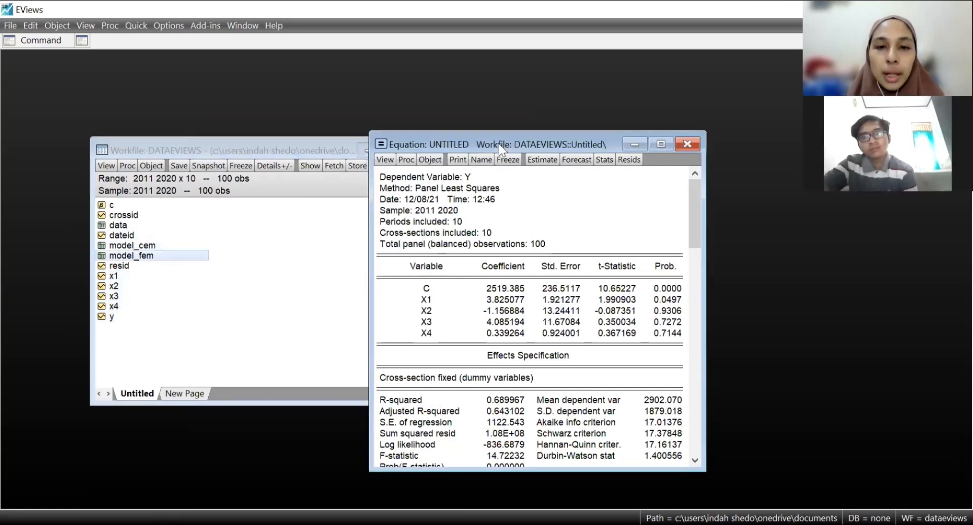
Step: Re-estimate the equation y c x1 x2 x3 x4 with cross-section effects set to Random and period effects kept at None
left_click_drag(498, 144, 406, 123)
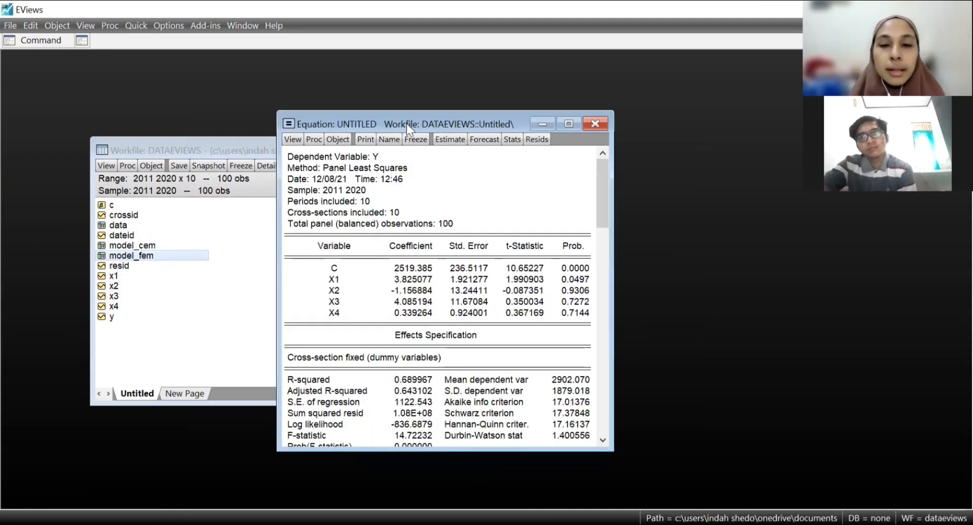
left_click(449, 142)
left_click(342, 241)
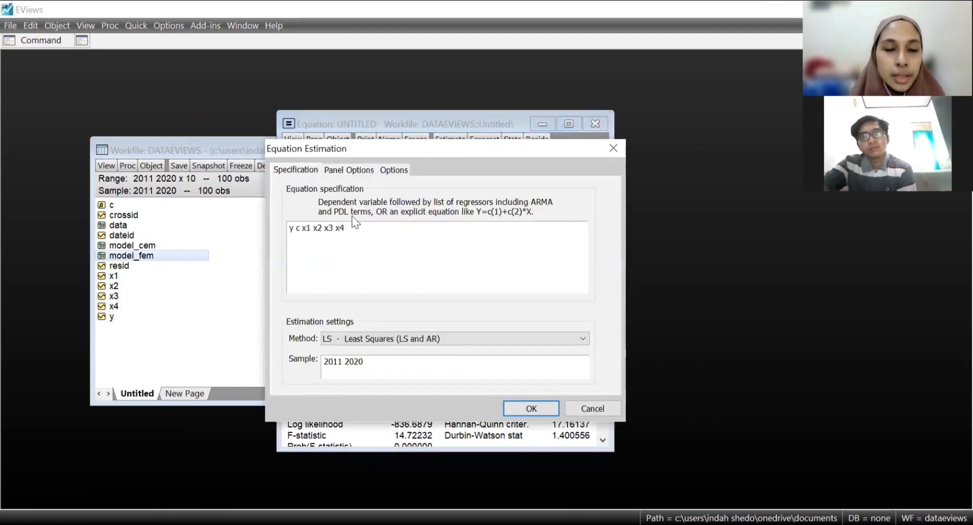
left_click(342, 175)
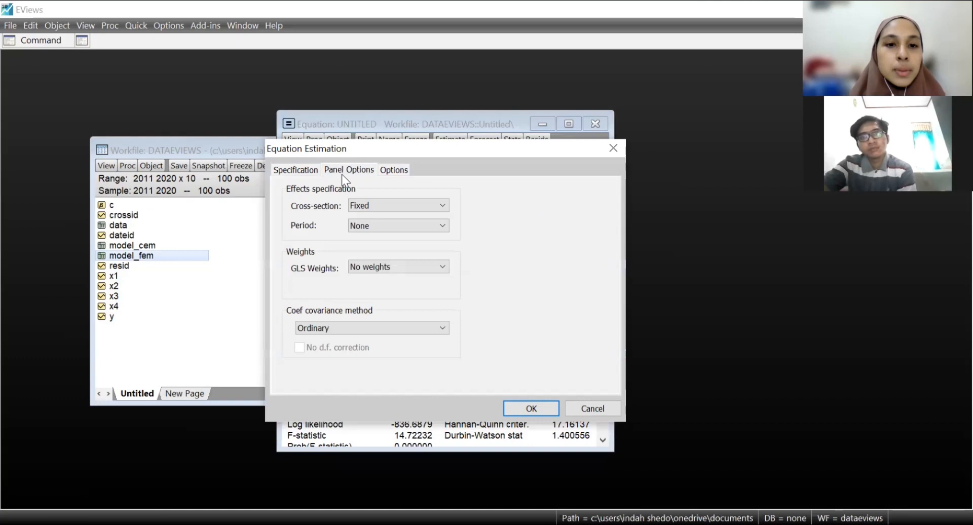
left_click(433, 203)
left_click(431, 237)
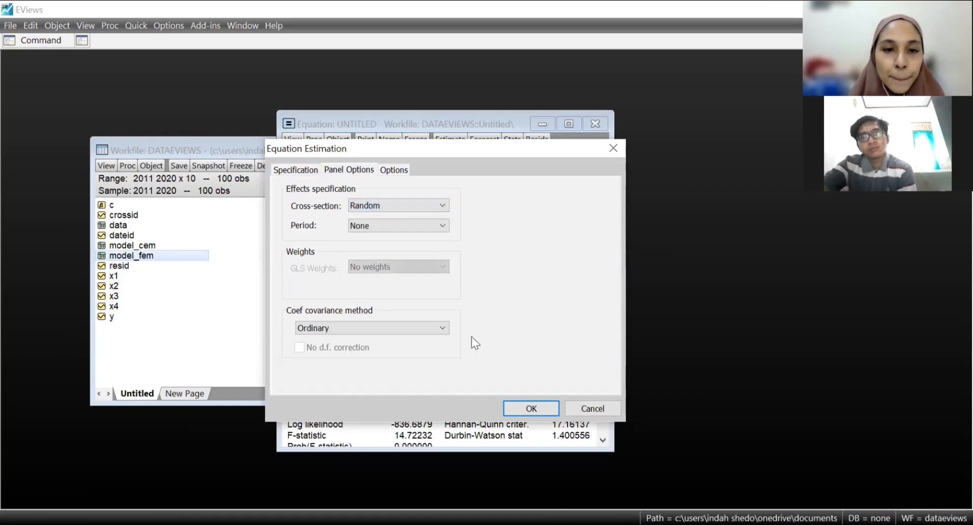
left_click(537, 409)
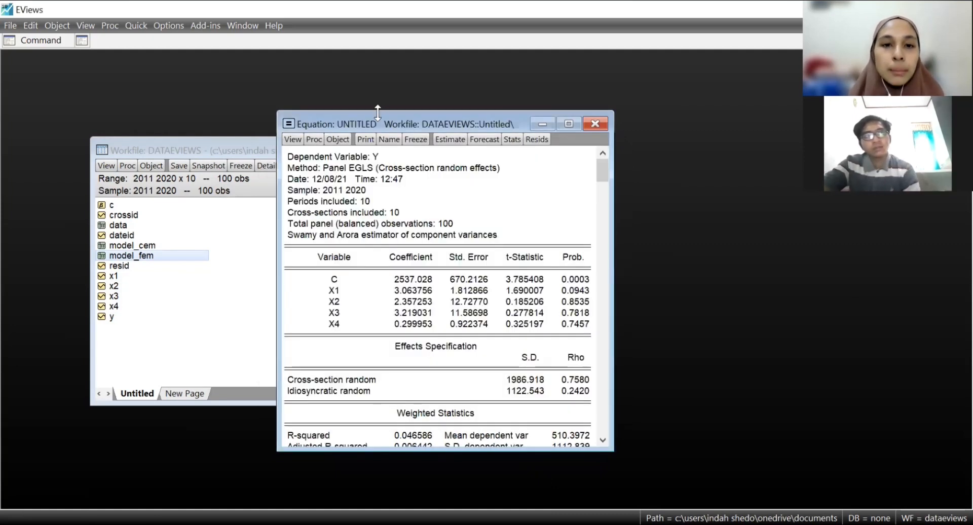
Step: Freeze the cross-section random-effects regression results as a table
left_click_drag(384, 118, 410, 113)
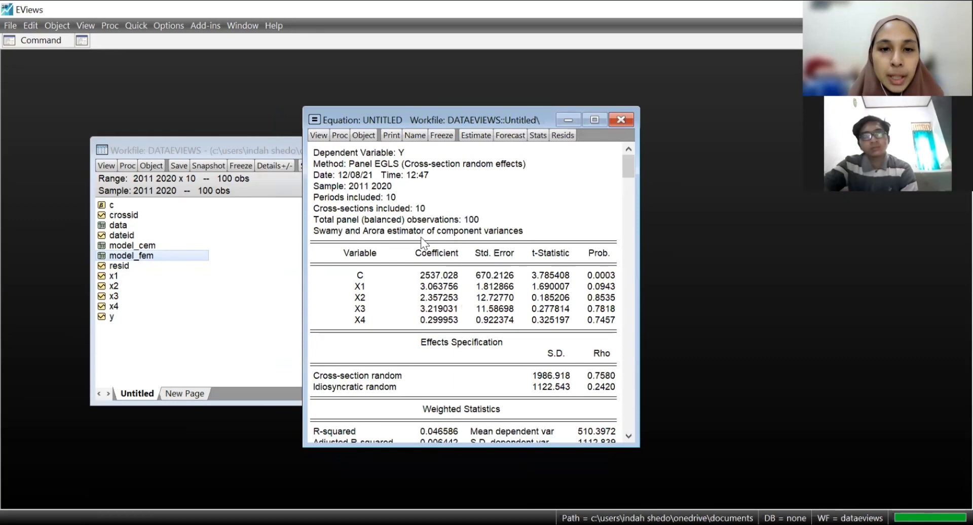
mouse_move(627, 170)
left_mouse_down()
mouse_move(627, 432)
mouse_move(627, 166)
left_mouse_up()
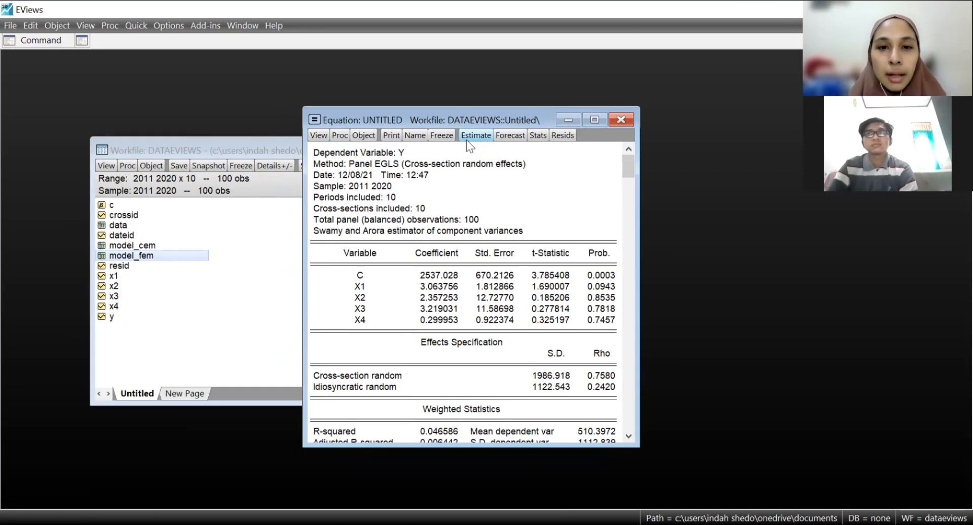
left_click(441, 135)
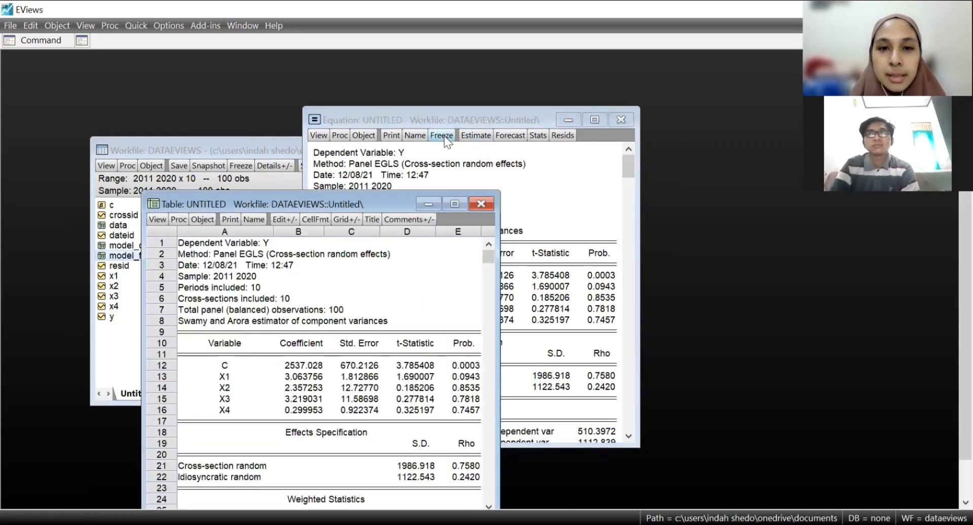
Step: Title the frozen random-effects results table model_rem
left_click(366, 221)
type("model")
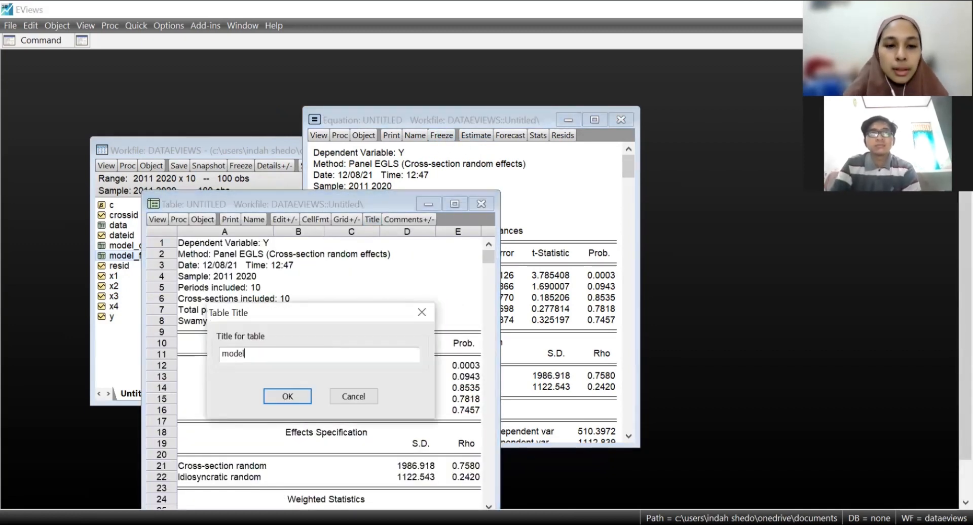
type("_rem")
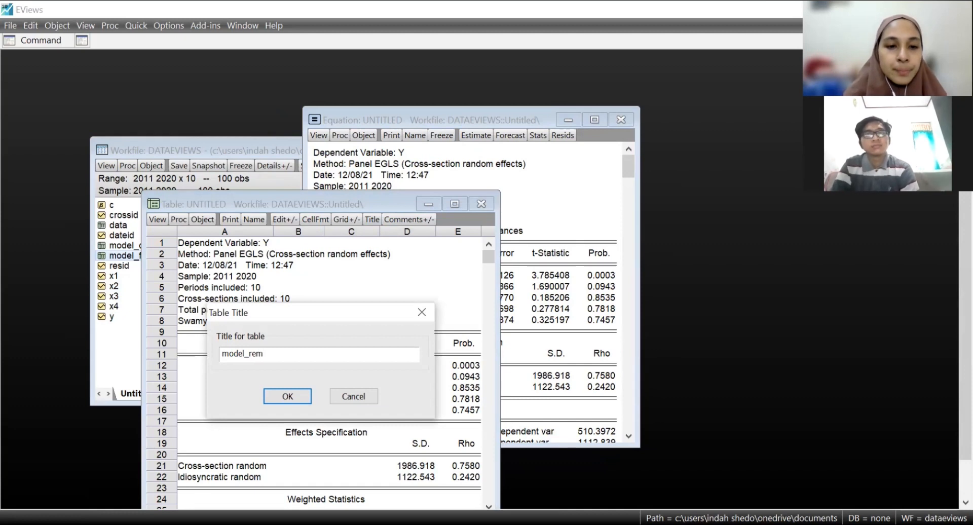
key("Return")
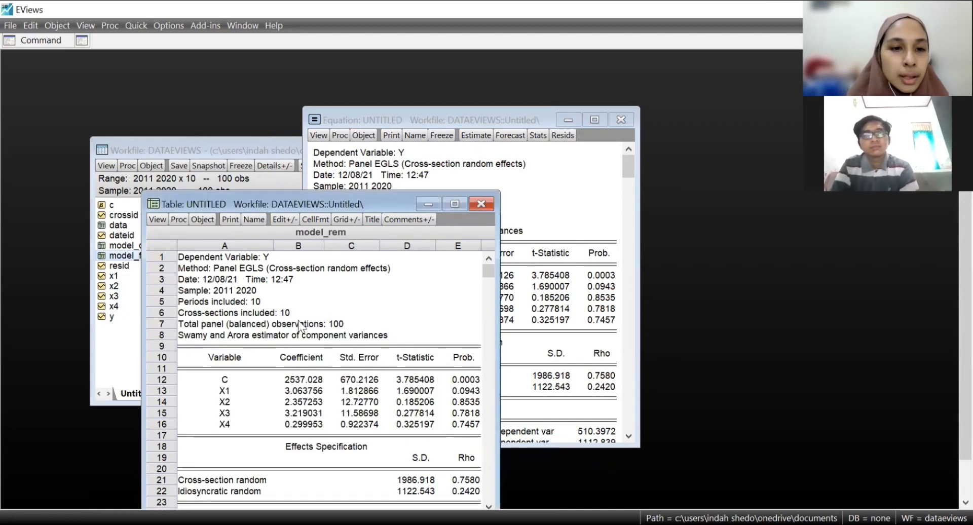
Step: Name the random-effects table object model_rem and move its window aside
left_click(251, 220)
type("model")
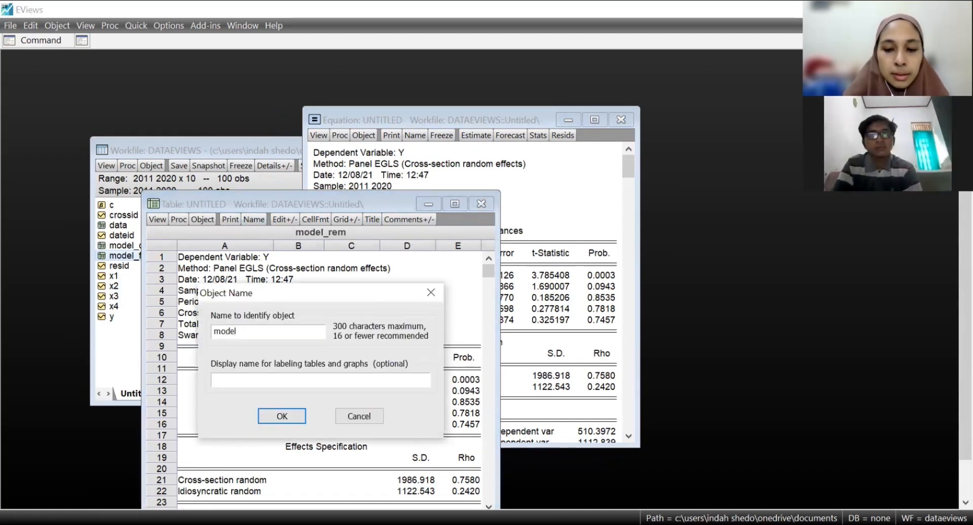
type("_rem")
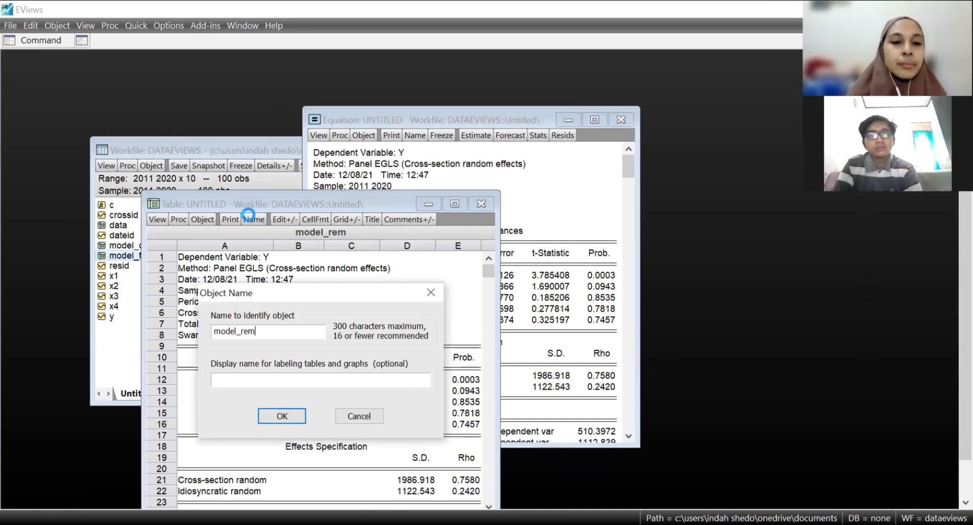
key("Return")
left_click_drag(366, 205, 470, 143)
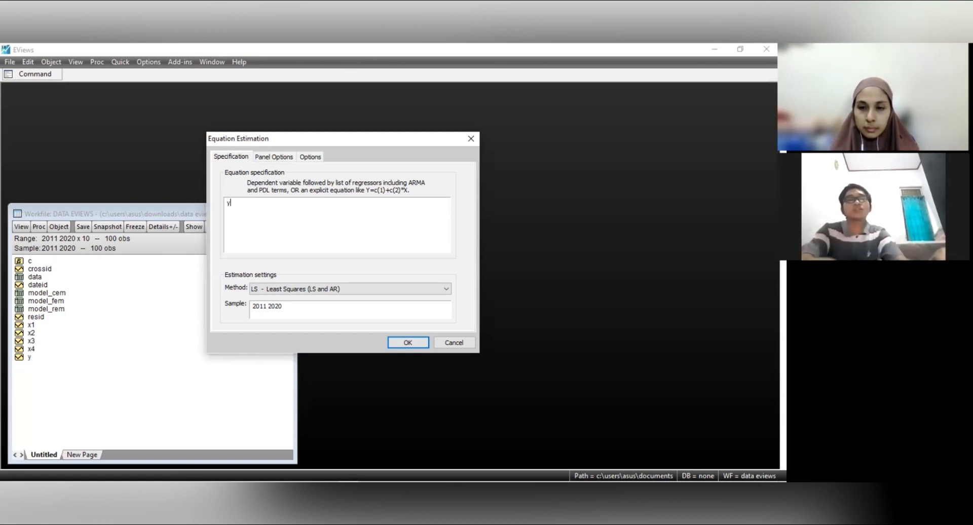
Step: Estimate the panel least-squares equation y c x1 x2 x3 x4 with cross-section effects set to Fixed and period effects kept at None
type("c")
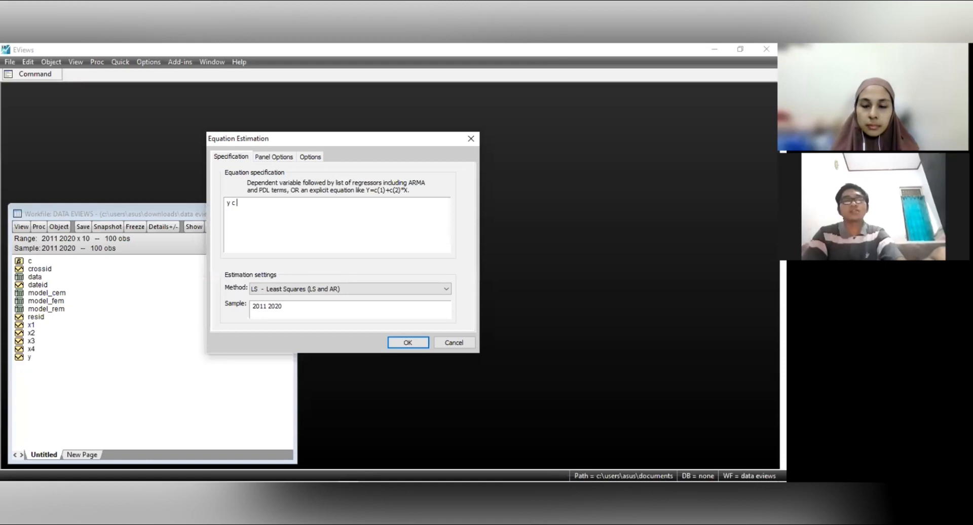
type(" x1 x2 x3")
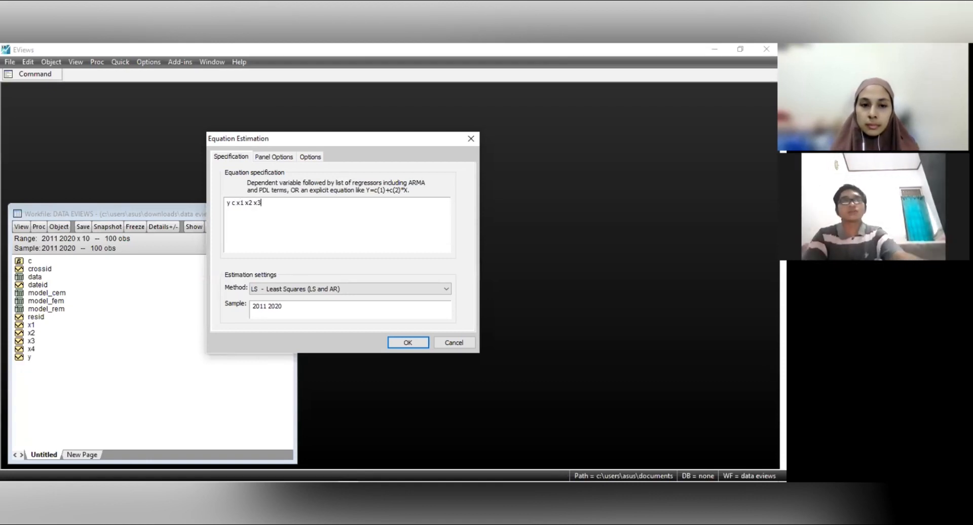
type(" x4")
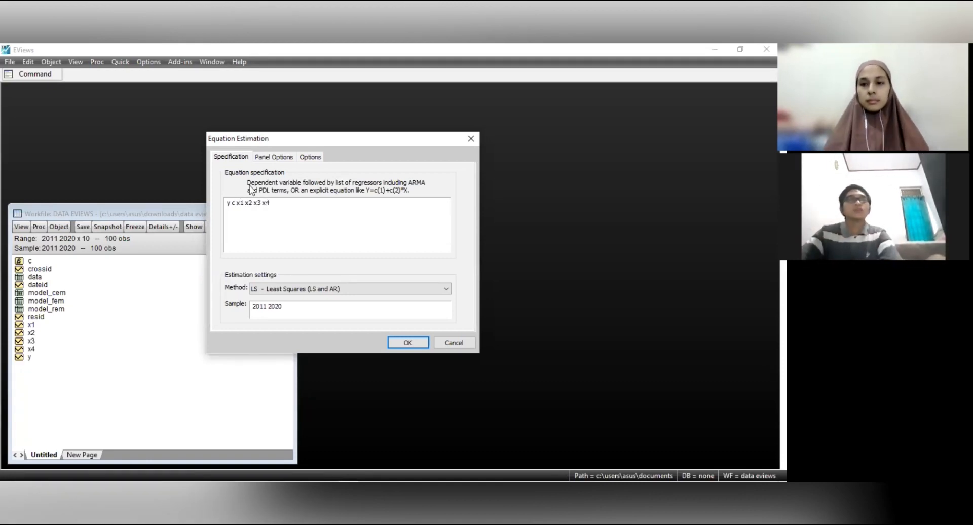
left_click(274, 156)
left_click(294, 186)
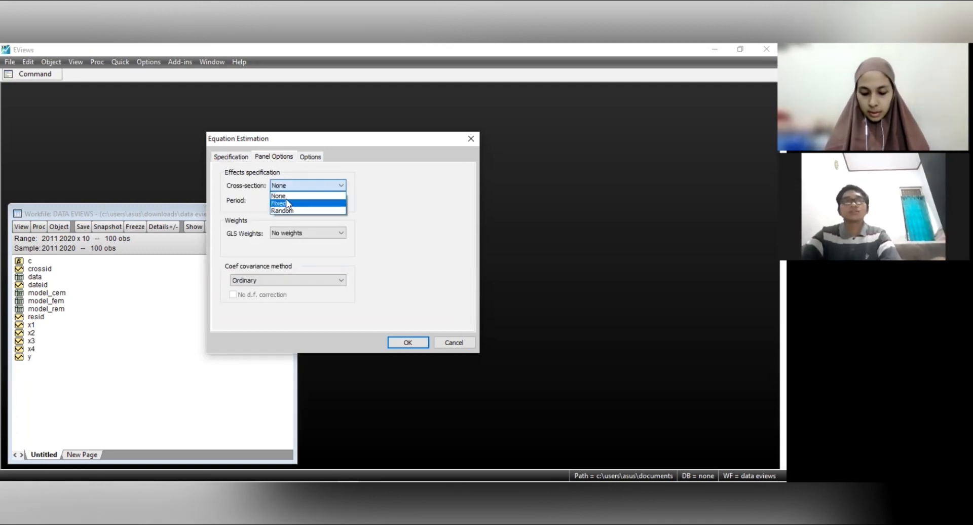
left_click(288, 204)
left_click_drag(382, 139, 295, 136)
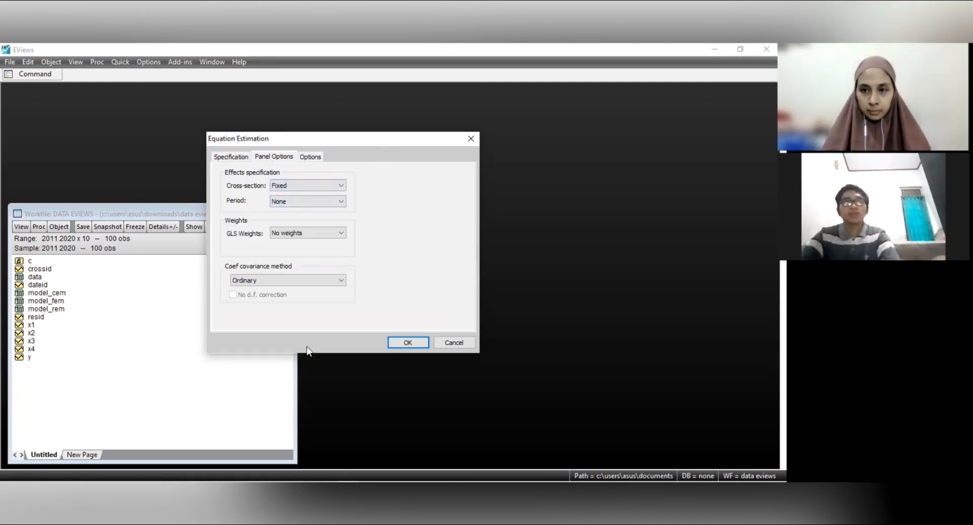
left_click(314, 339)
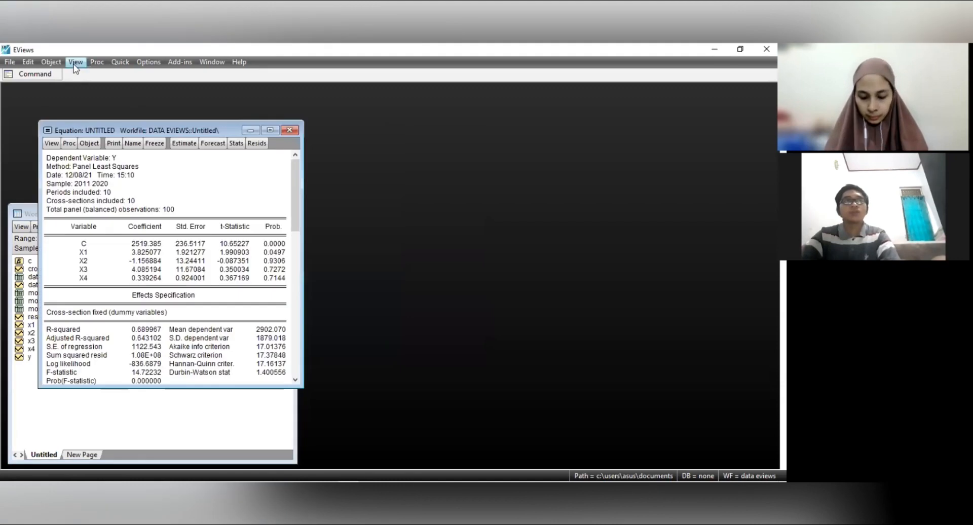
Step: Run the Redundant Fixed Effects - Likelihood Ratio test on the fixed-effects equation, and discard the untitled equation after viewing the result
left_click(75, 62)
mouse_move(156, 181)
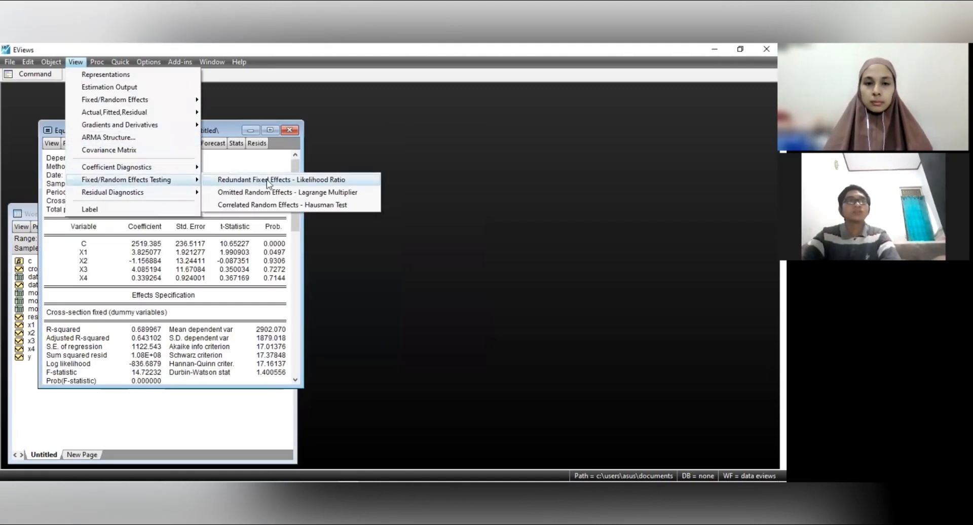
left_click(310, 181)
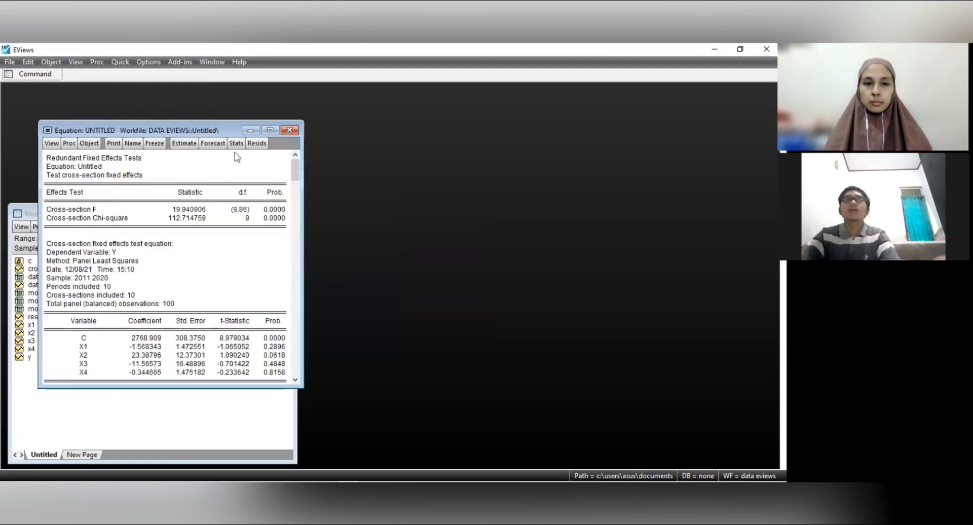
left_click_drag(225, 130, 314, 127)
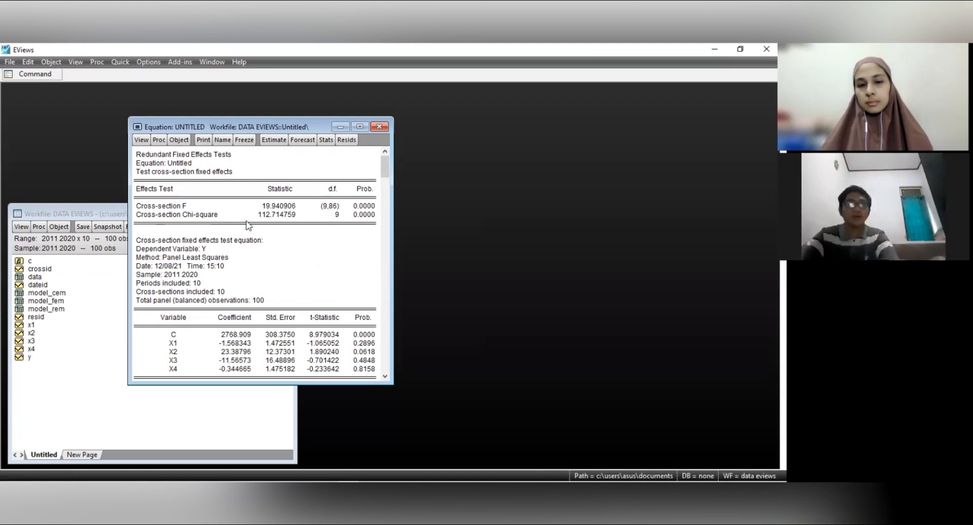
left_click(379, 127)
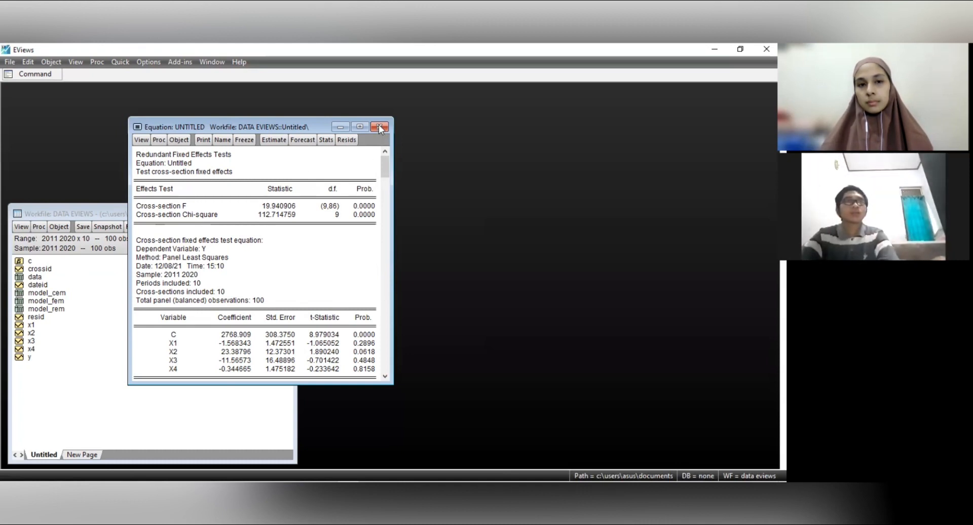
left_click(373, 290)
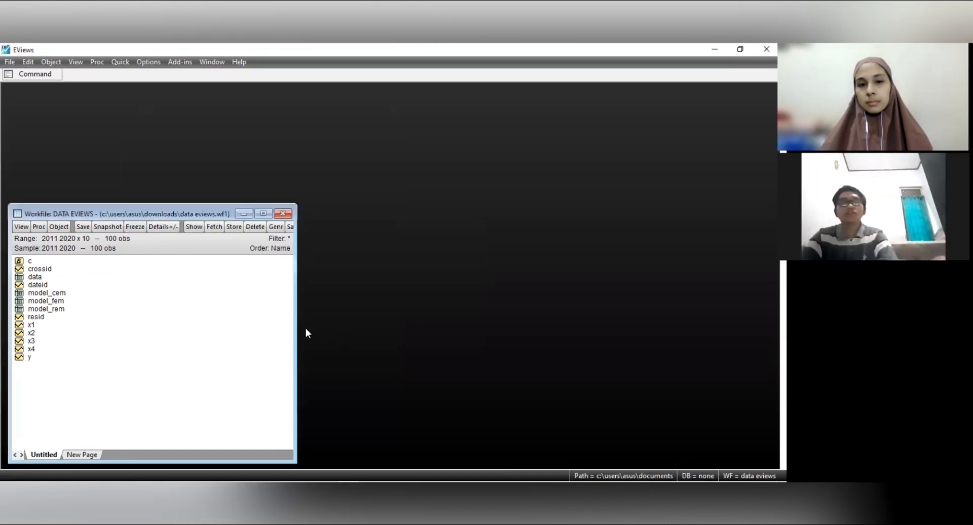
Step: Estimate a new equation y c x1 x2 x3 x4 with cross-section effects set to Random and period effects kept at None
left_click(109, 66)
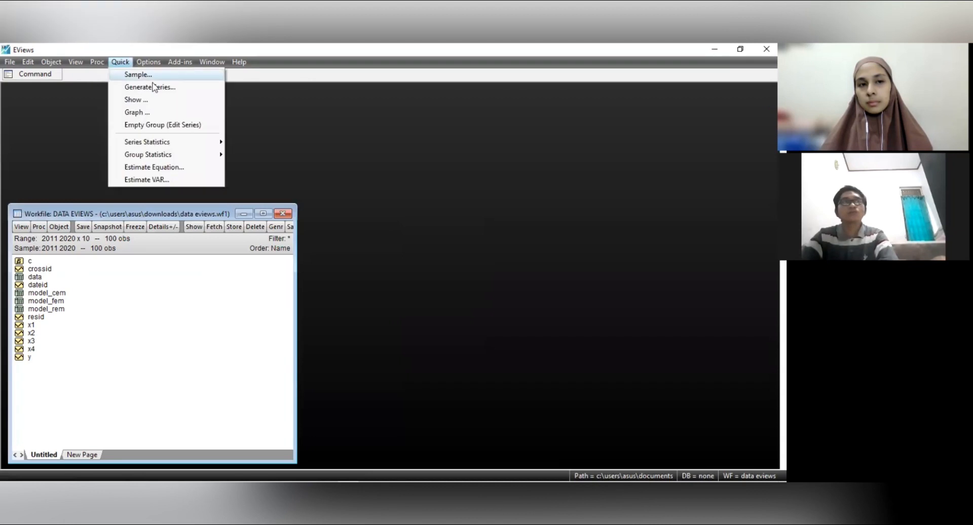
key("Return")
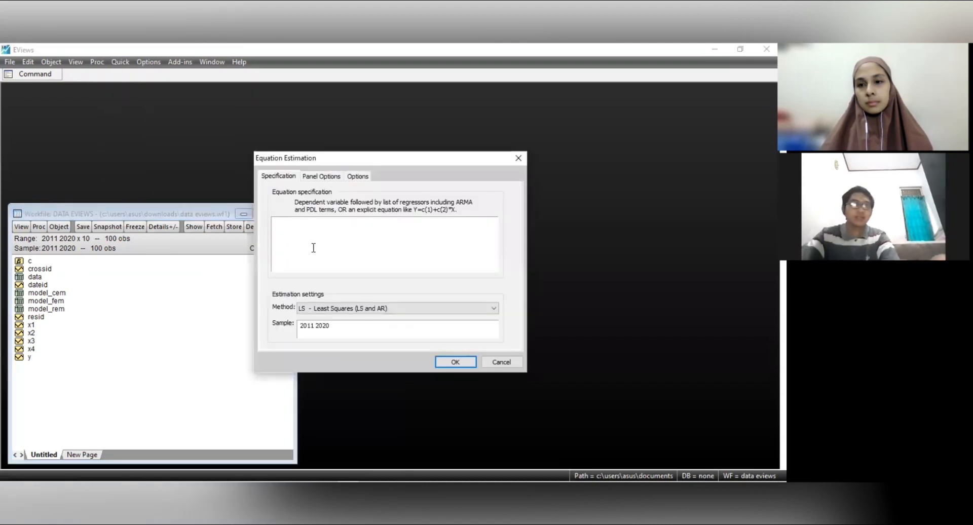
type("y c x")
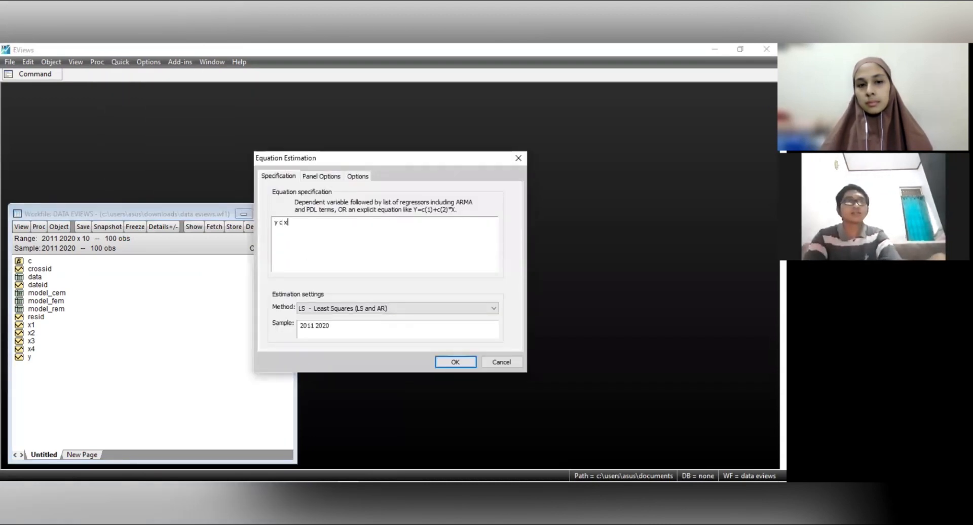
type("1 x2 x3 x4")
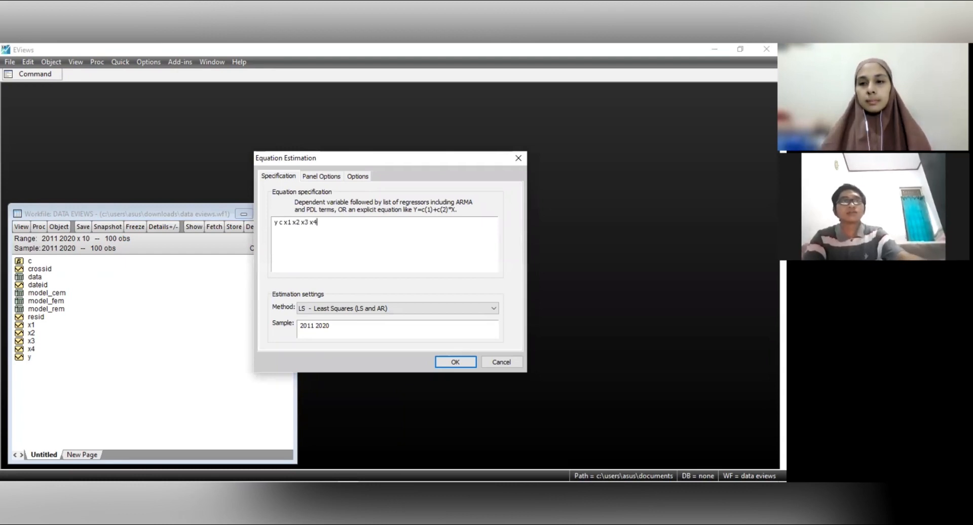
left_click(321, 176)
left_click(355, 205)
left_click(354, 226)
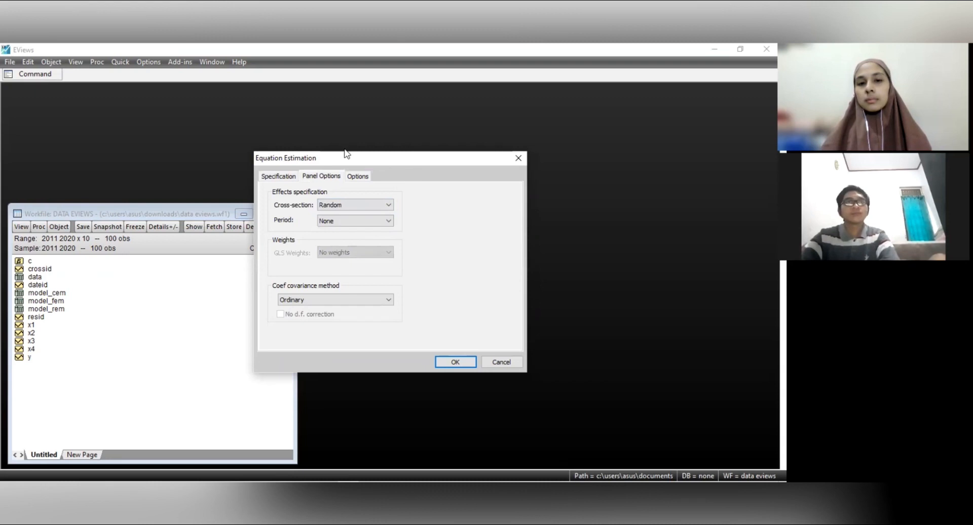
left_click_drag(283, 157, 212, 139)
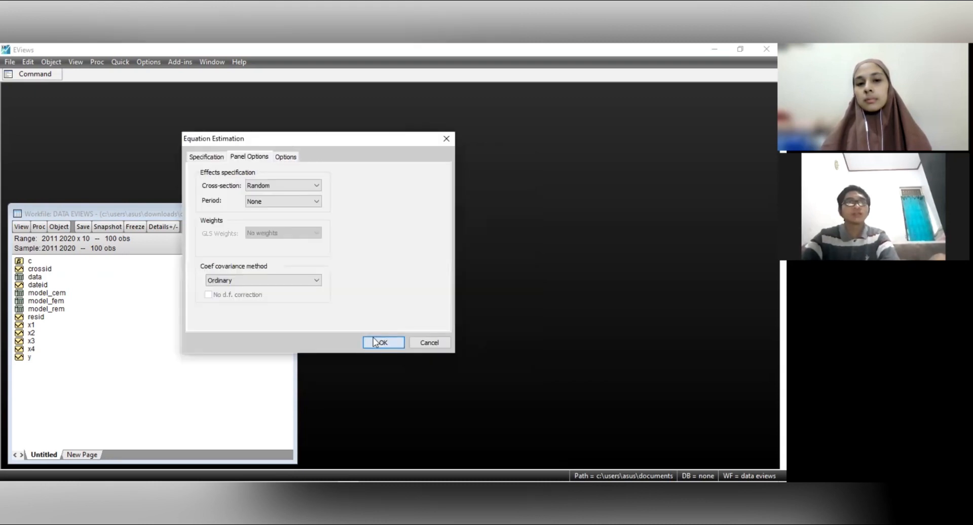
left_click(381, 343)
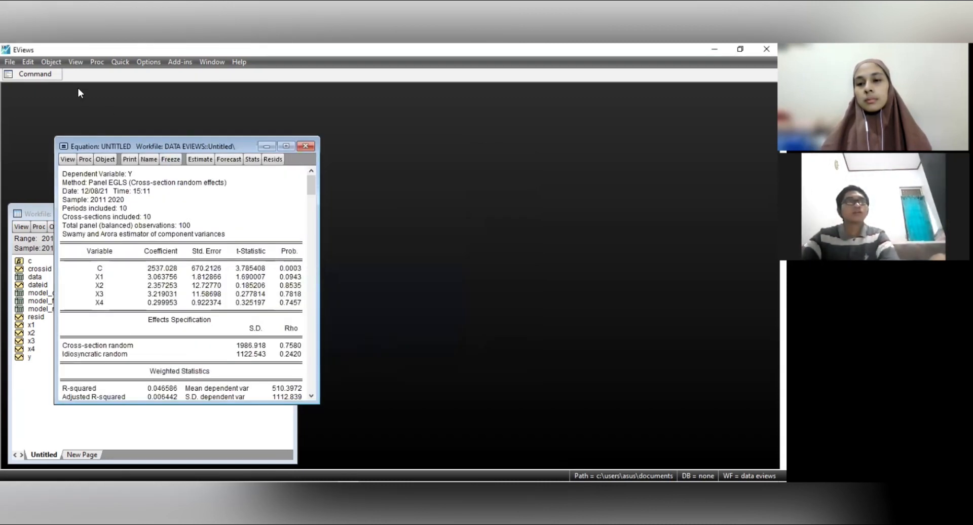
Step: Run the Correlated Random Effects - Hausman Test on the random-effects equation, and discard the untitled equation after viewing the result
left_click(74, 63)
mouse_move(112, 184)
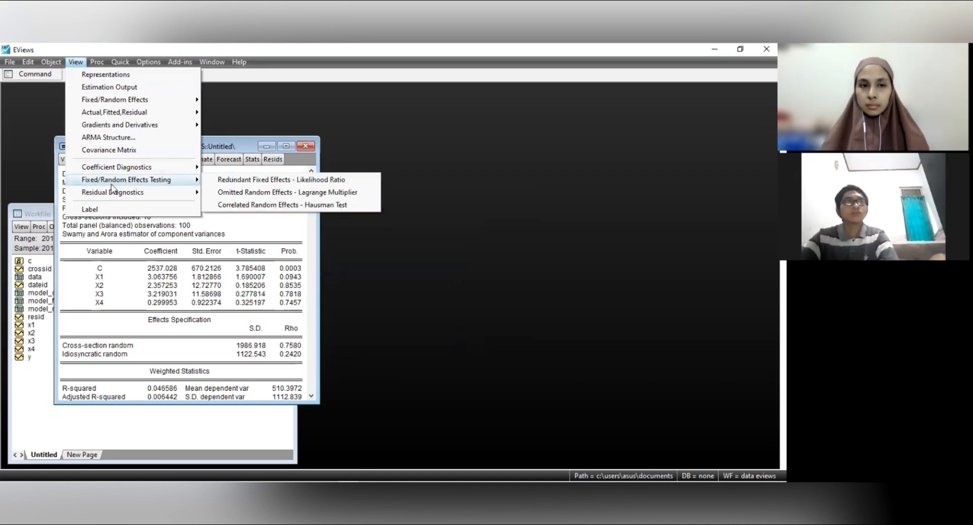
left_click(240, 205)
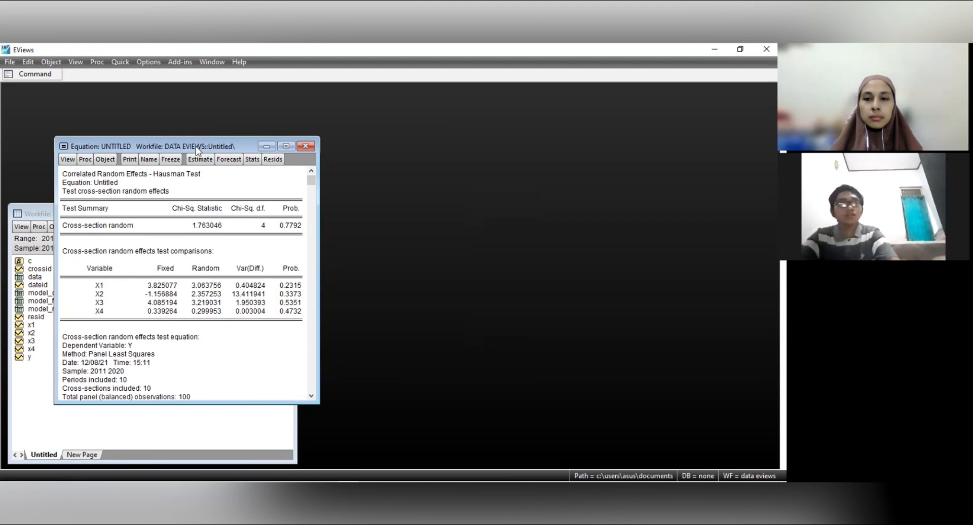
left_click_drag(196, 146, 215, 137)
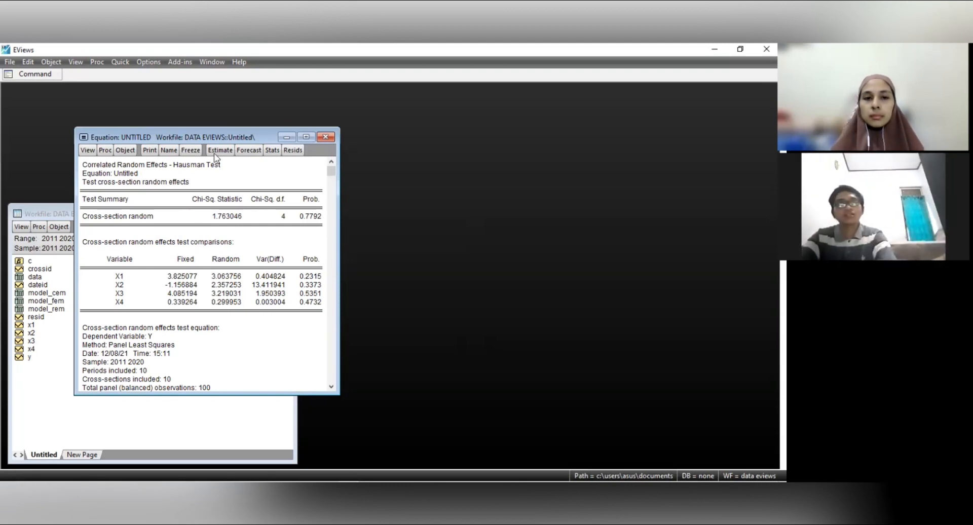
left_click_drag(227, 129, 230, 126)
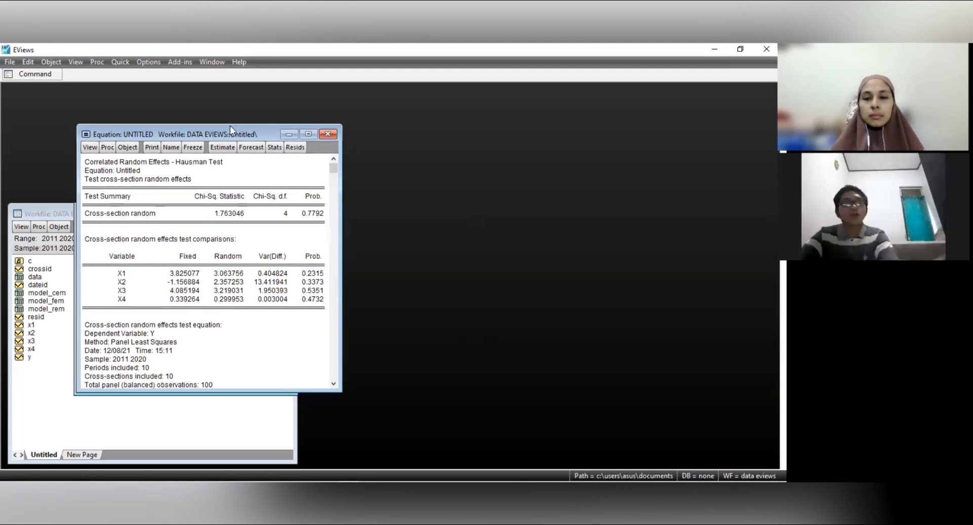
left_click_drag(230, 126, 234, 127)
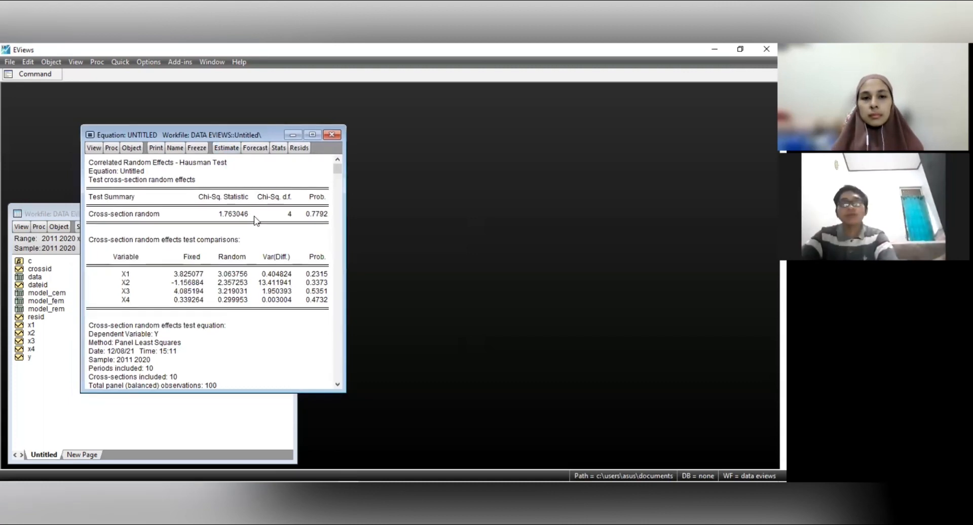
left_click(332, 135)
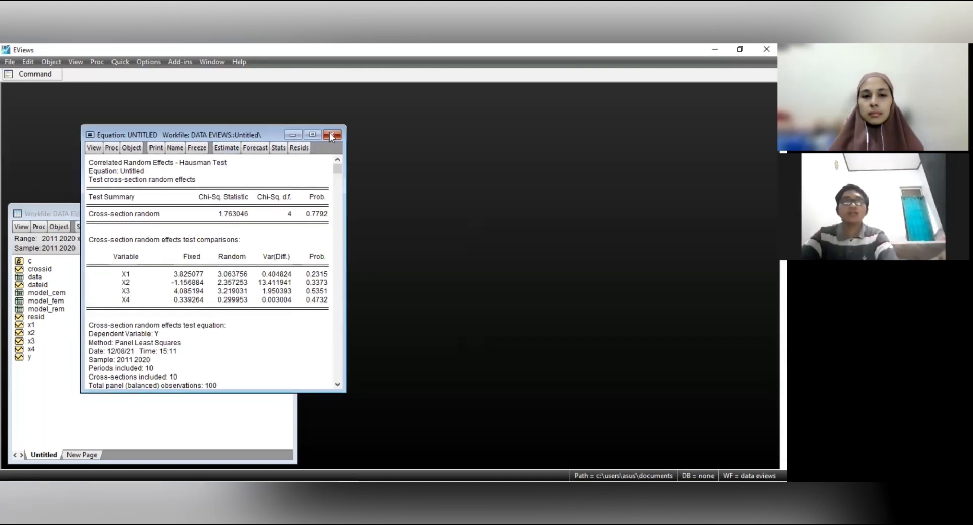
left_click(363, 289)
Step: Estimate a new panel least-squares equation y c x1 x2 x3 x4 with both cross-section and period effects kept at None
left_click(120, 62)
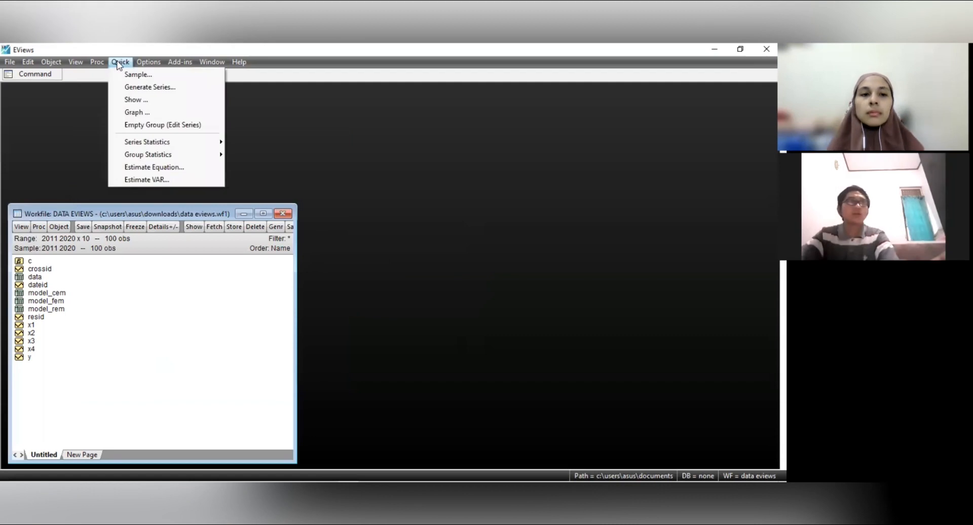
left_click(175, 168)
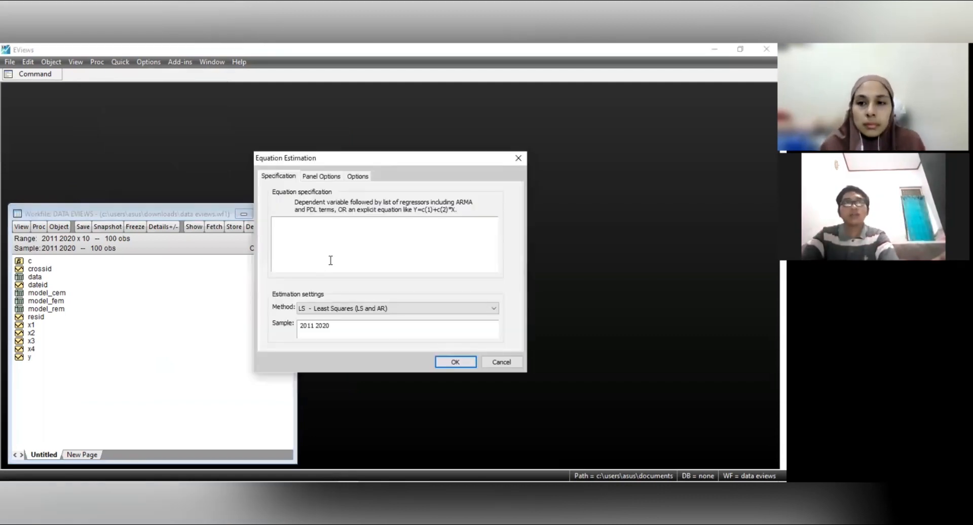
type("y c x")
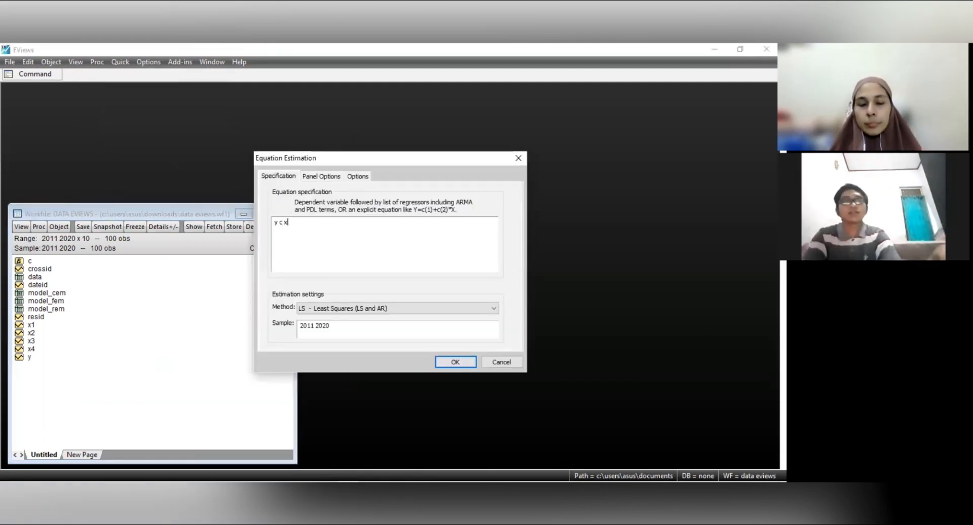
type("1 x2 x3 x4")
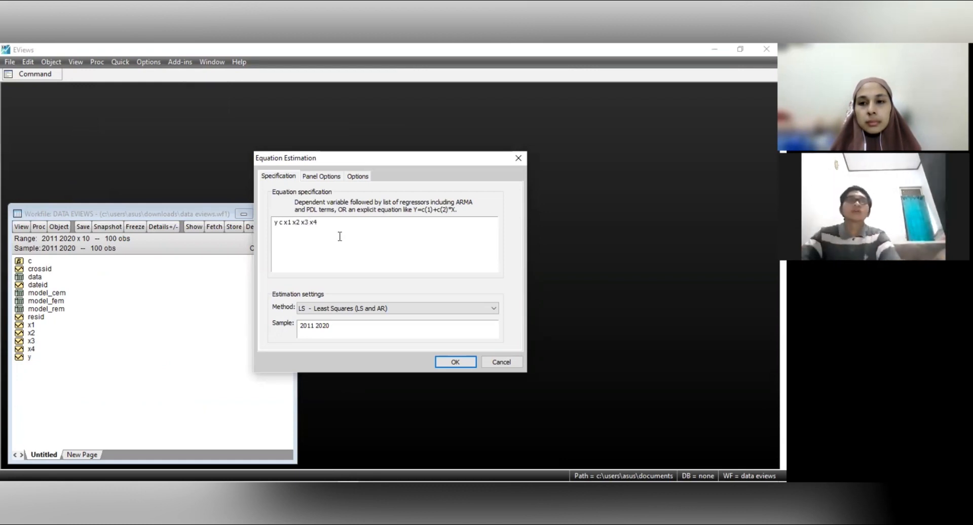
left_click(327, 179)
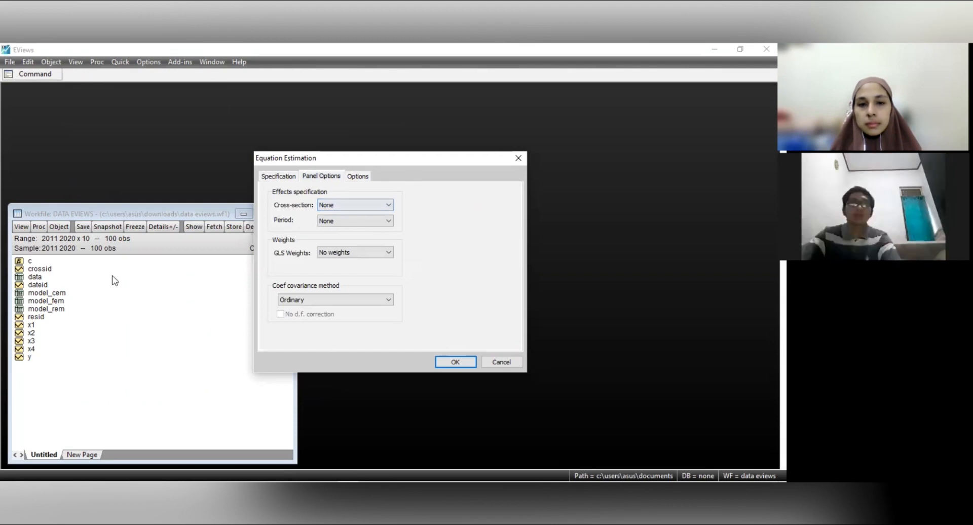
key("Return")
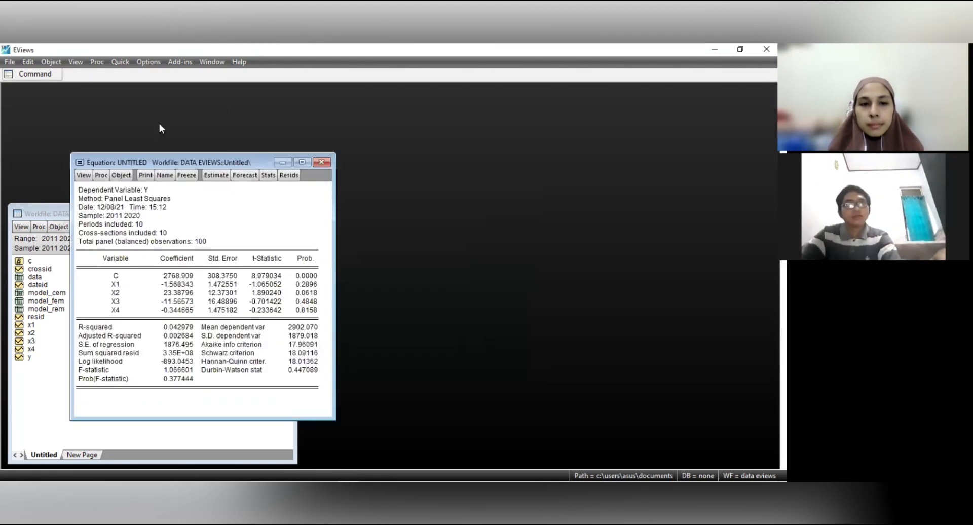
Step: Run the Breusch-Pagan Random Effect LM test add-in on the common-effects equation, excluding only the Standard Lagrange multiplier Test
left_click(77, 63)
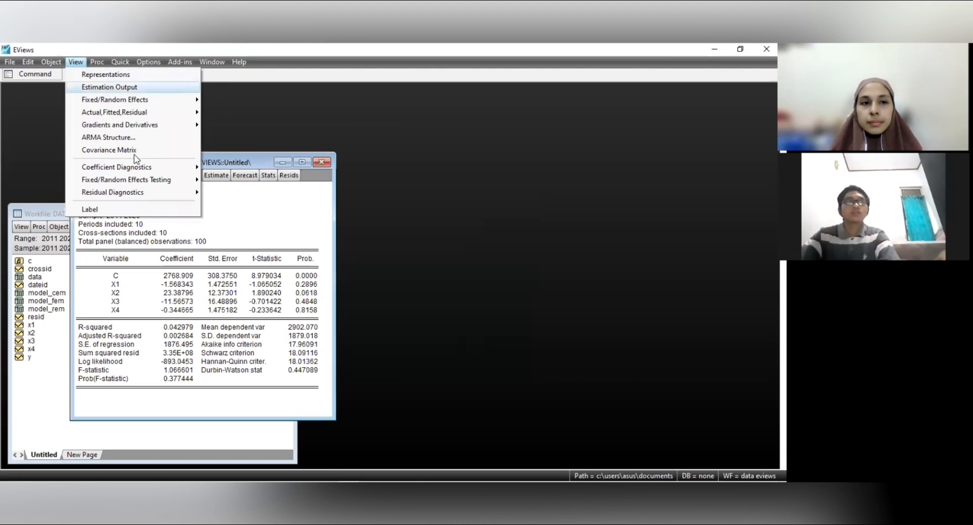
left_click(275, 233)
left_click(102, 176)
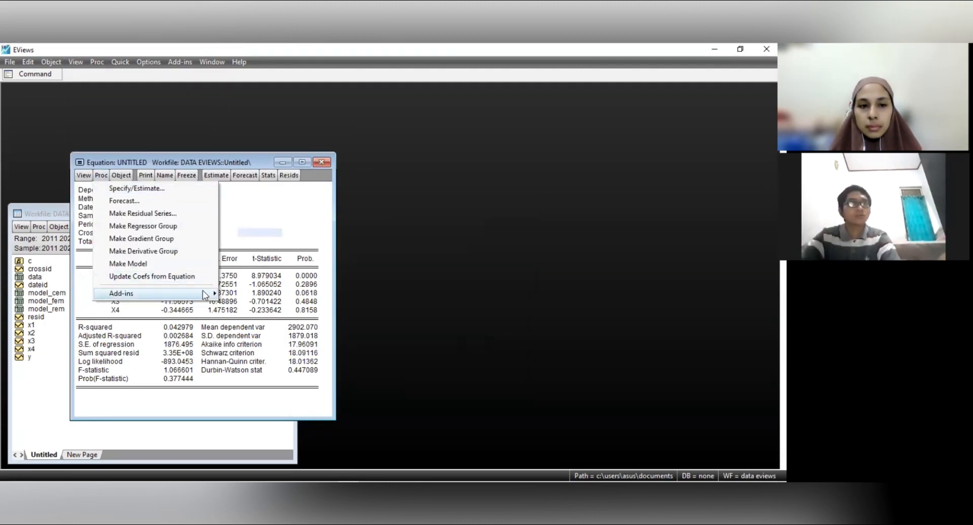
mouse_move(203, 291)
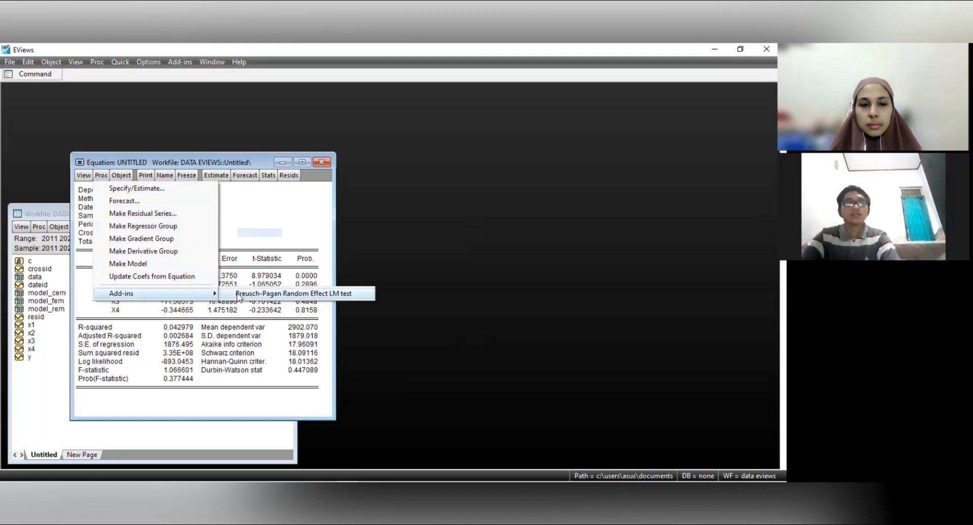
left_click(238, 294)
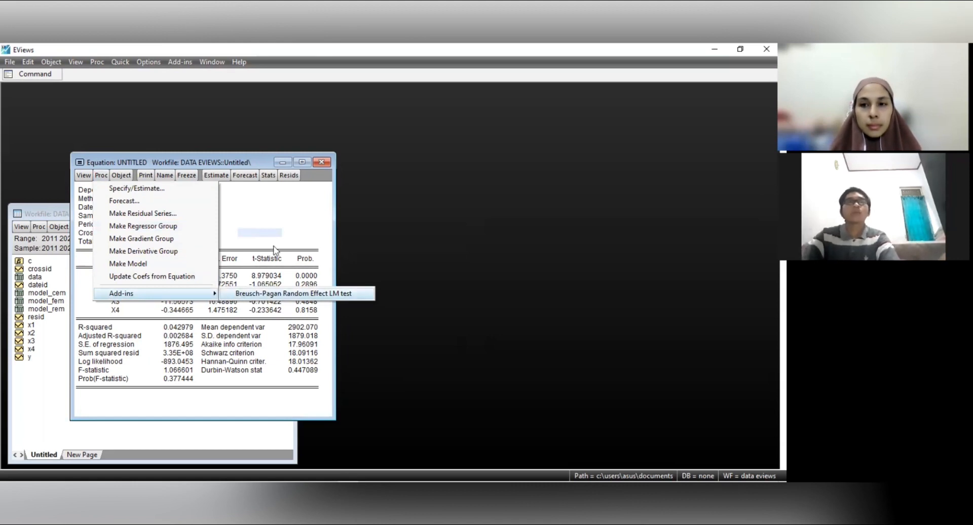
left_click(365, 259)
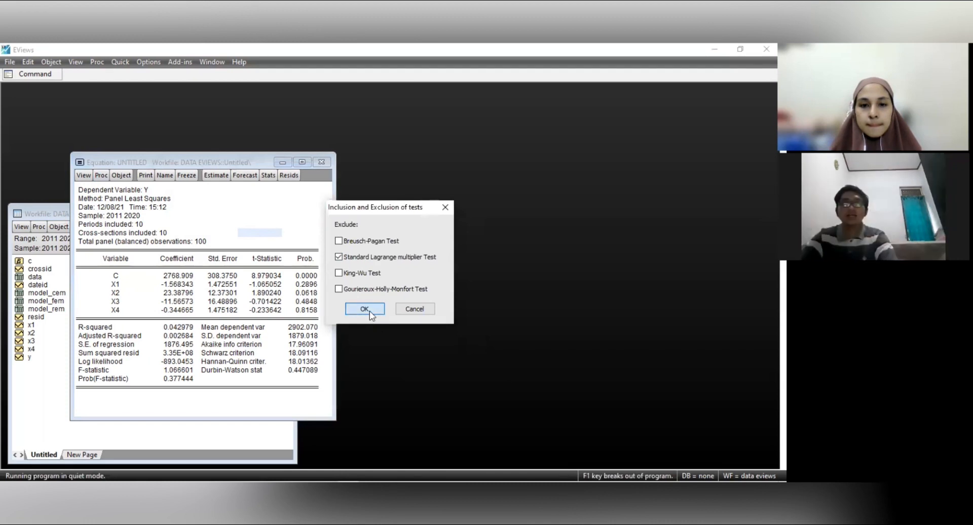
left_click(369, 310)
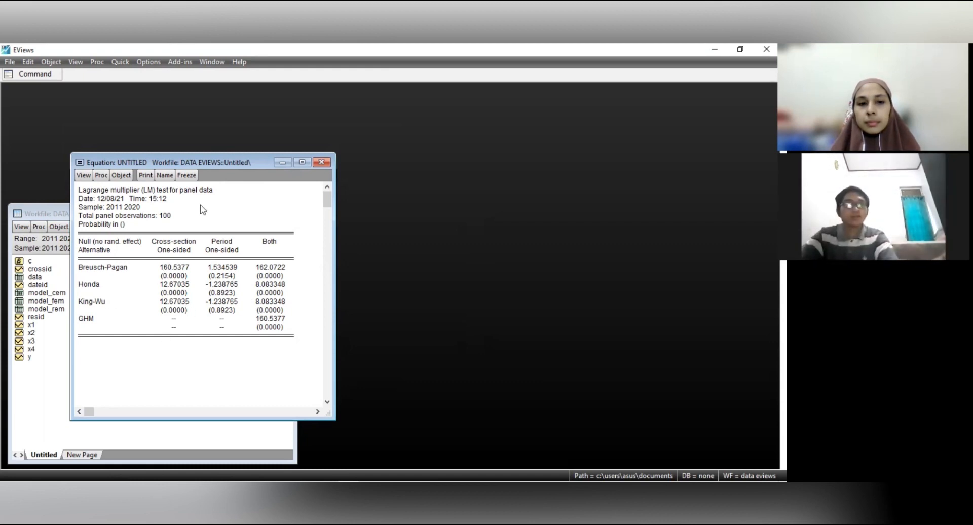
Step: Close the Lagrange multiplier test result and delete its untitled equation without naming or storing it
left_click_drag(253, 159, 281, 161)
left_click(349, 164)
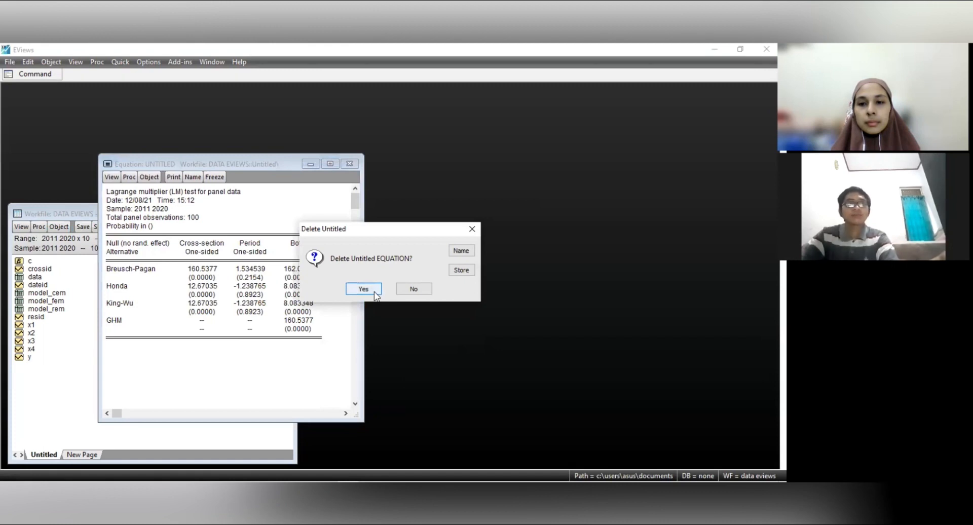
left_click(374, 292)
Step: Open the saved model_rem table and maximize it to examine the random-effects estimation results
double_click(48, 308)
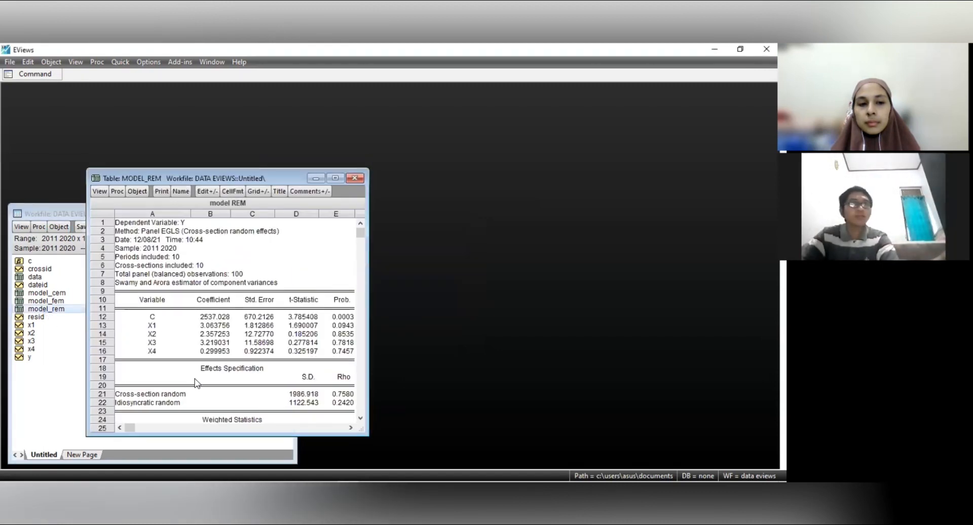
left_click(336, 178)
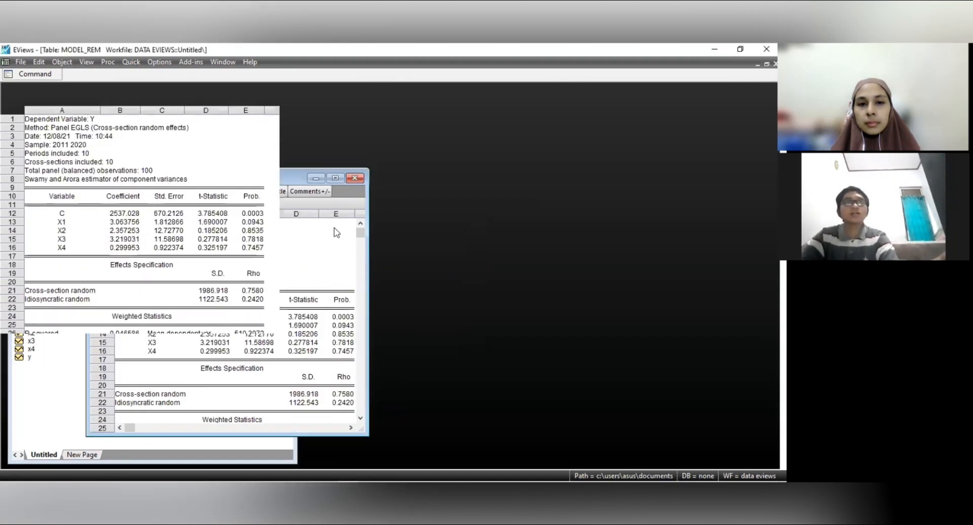